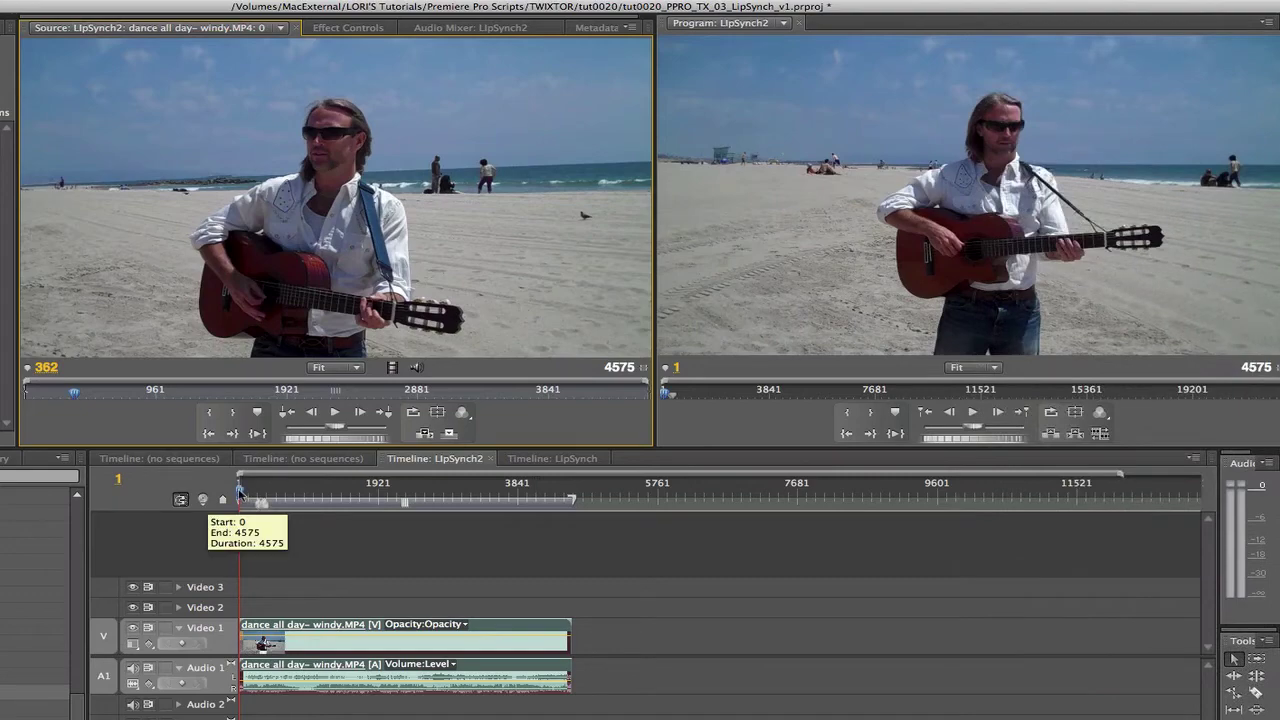
Step: Scrub the LipSynch2 sequence from its first frame to around frame 312 to watch the singing
{"action": "left_click_drag", "start_coordinate": [240, 492], "coordinate": [256, 492]}
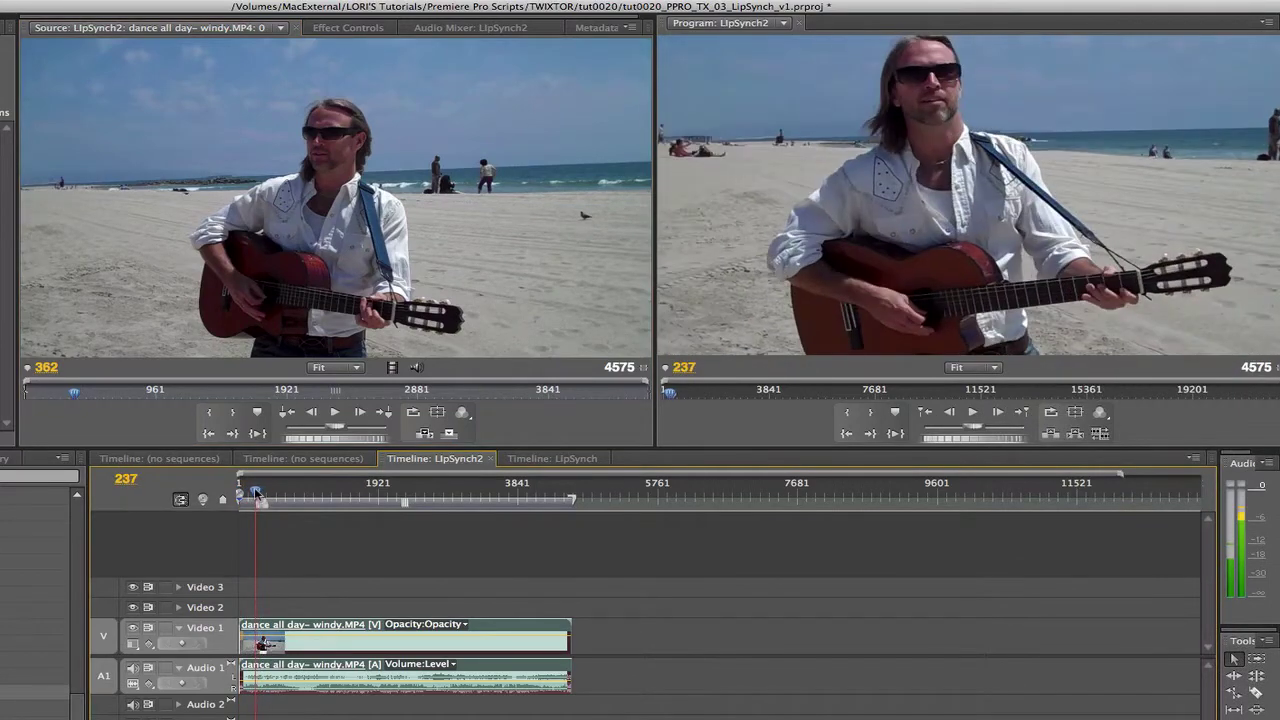
{"action": "left_click", "coordinate": [926, 413]}
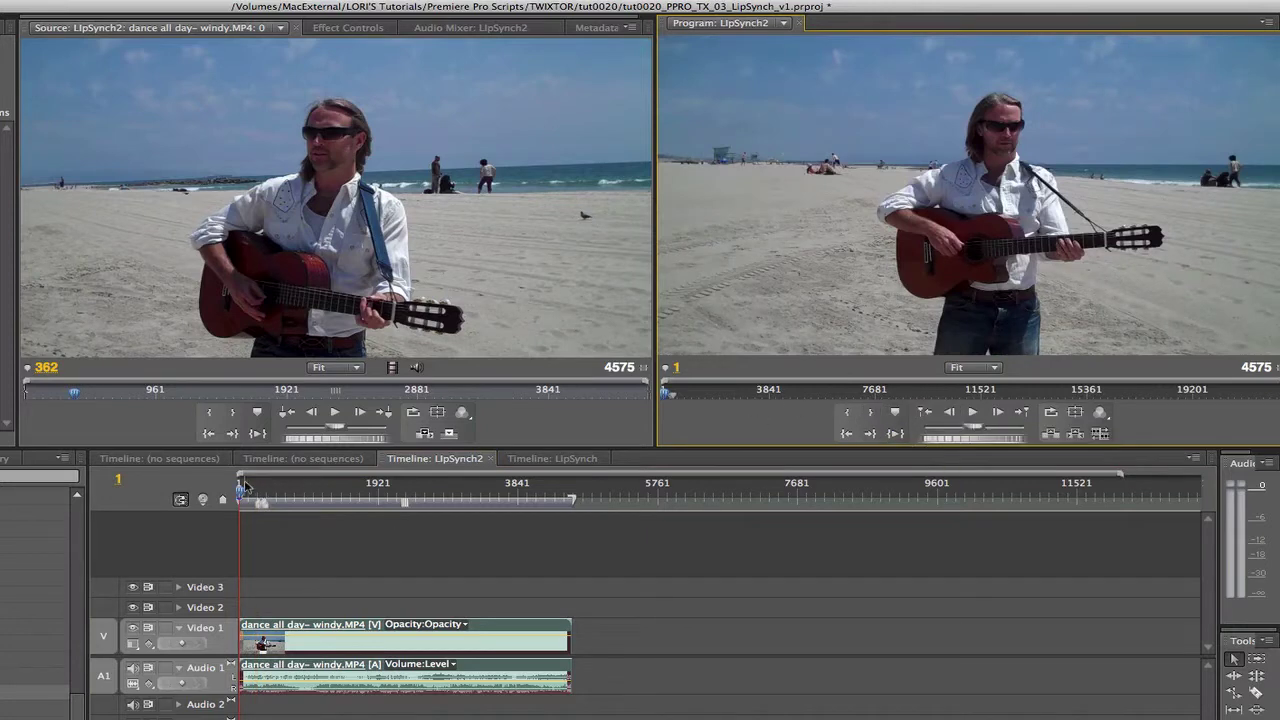
{"action": "left_click_drag", "start_coordinate": [240, 497], "coordinate": [259, 497]}
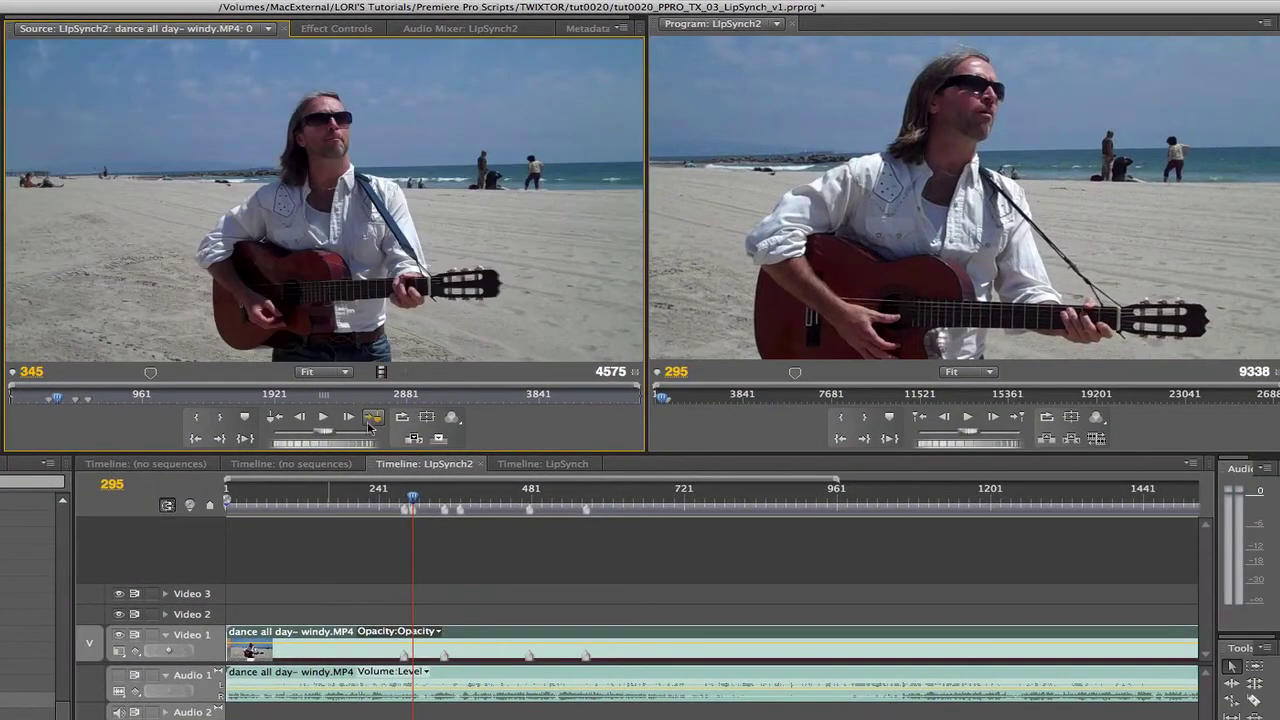
Step: Step back and forth between the source clip's markers, from frame 282 up to 567
{"action": "left_click", "coordinate": [281, 420]}
{"action": "left_click", "coordinate": [281, 420]}
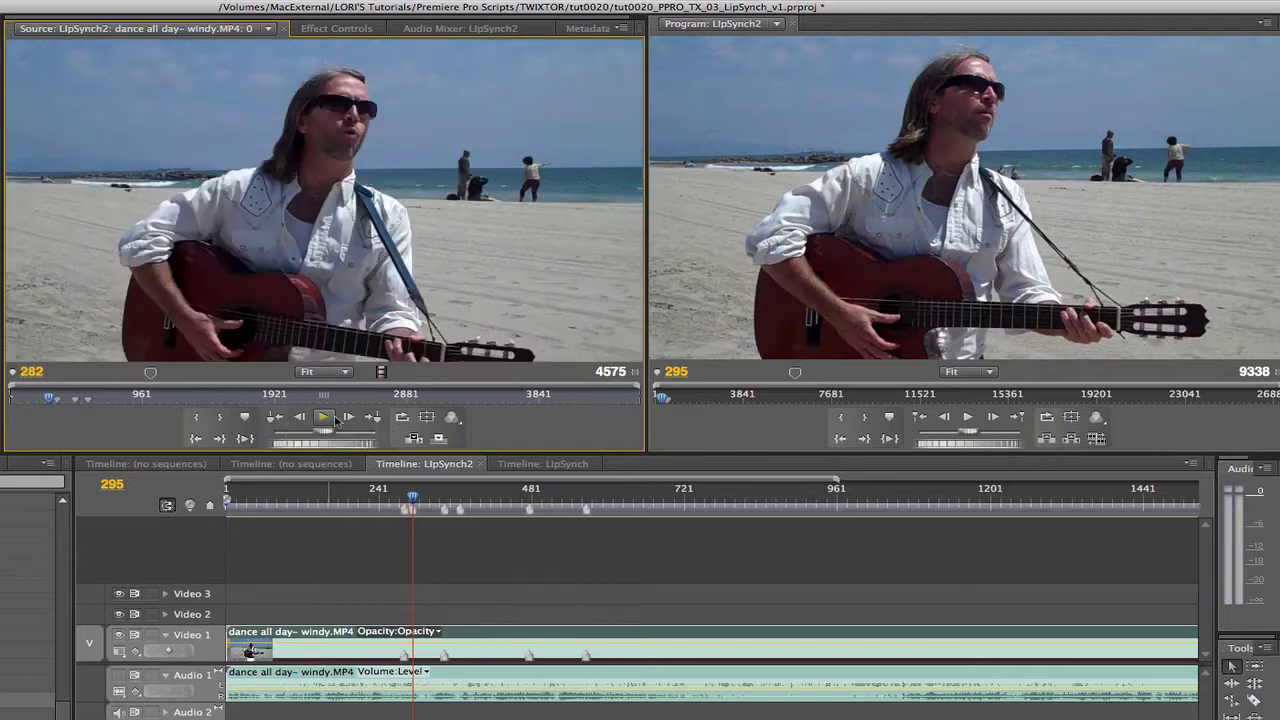
{"action": "left_click", "coordinate": [373, 418]}
{"action": "left_click", "coordinate": [371, 421]}
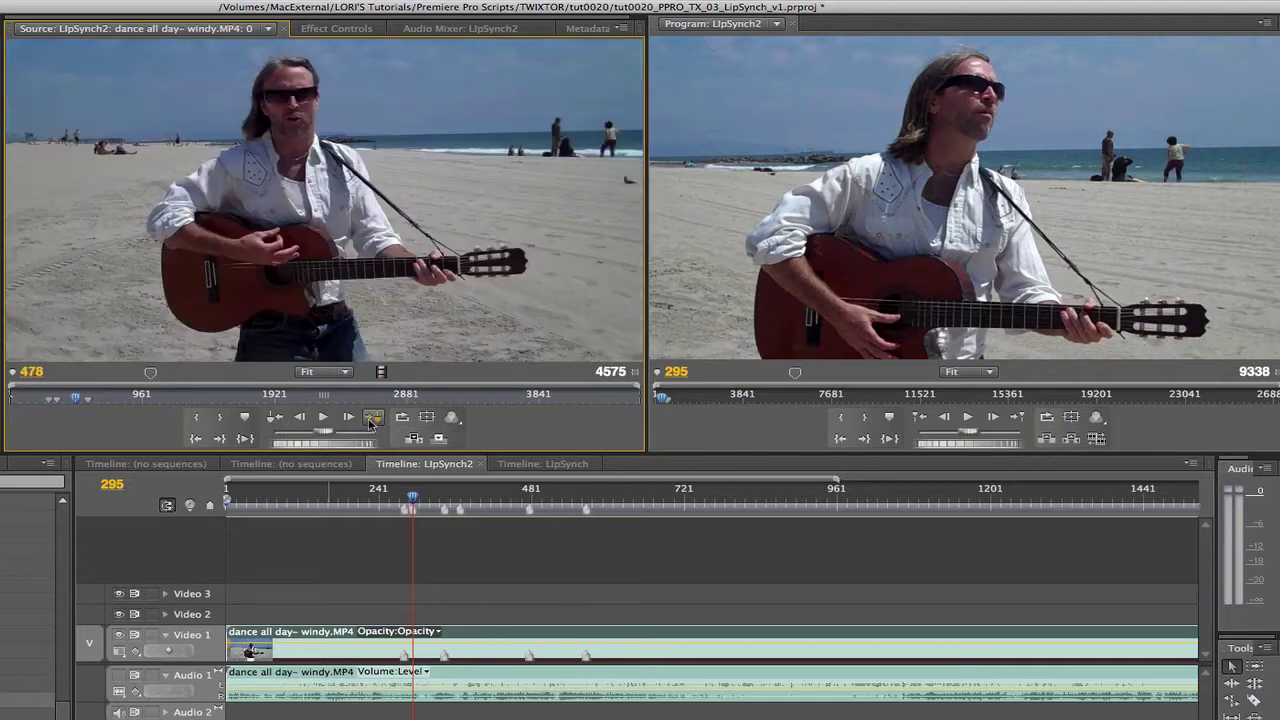
{"action": "left_click", "coordinate": [371, 421]}
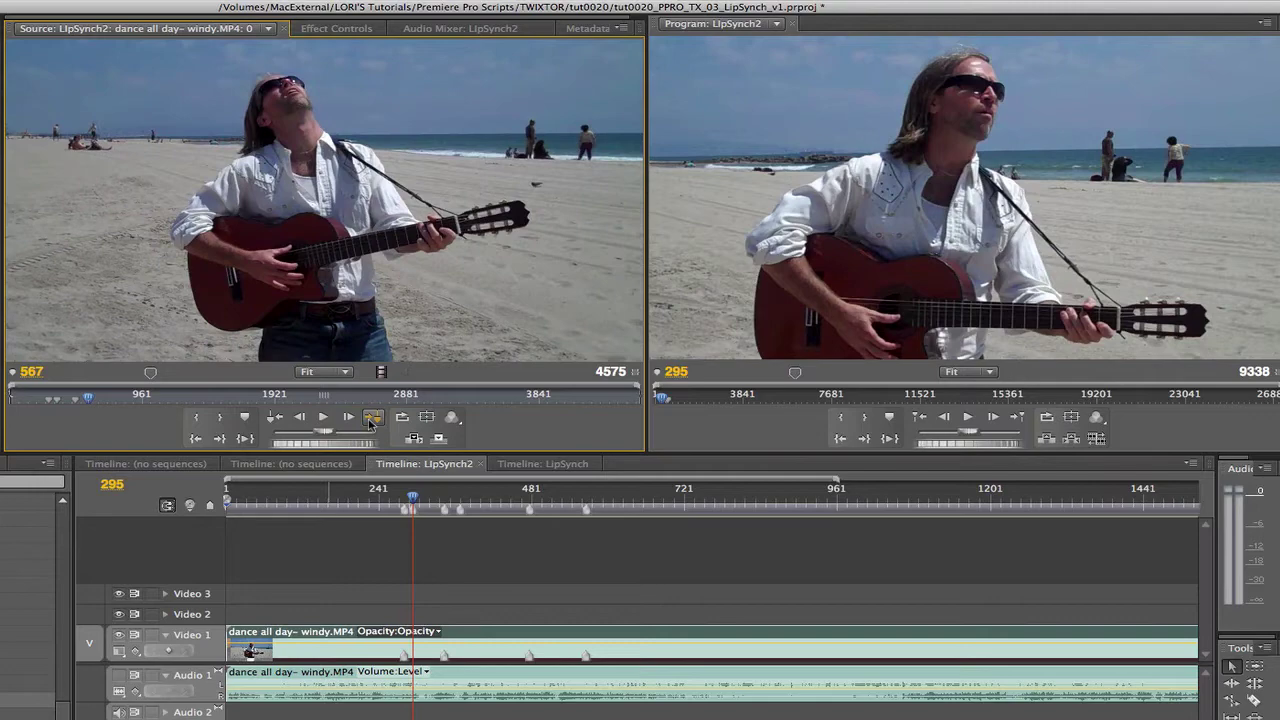
{"action": "left_click", "coordinate": [281, 421]}
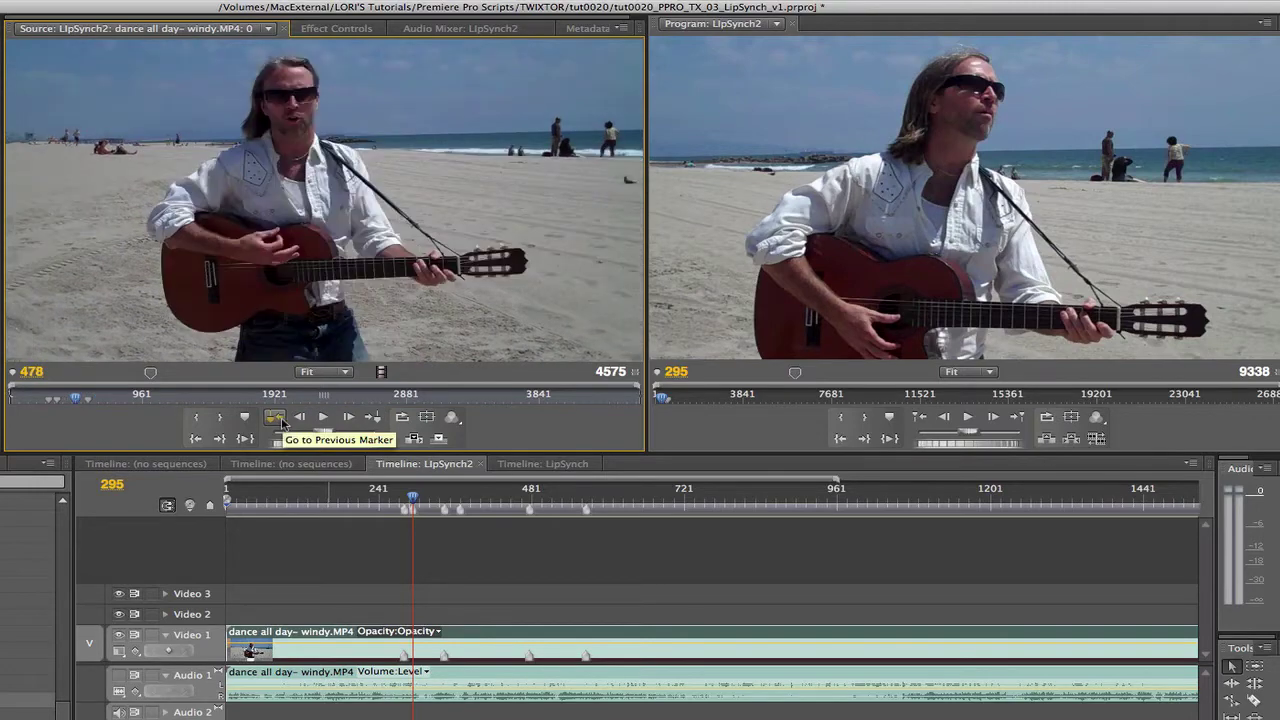
Step: Jump between sequence markers and fine-tune the playhead near frame 311 to compare mouth shapes
{"action": "left_click", "coordinate": [280, 423]}
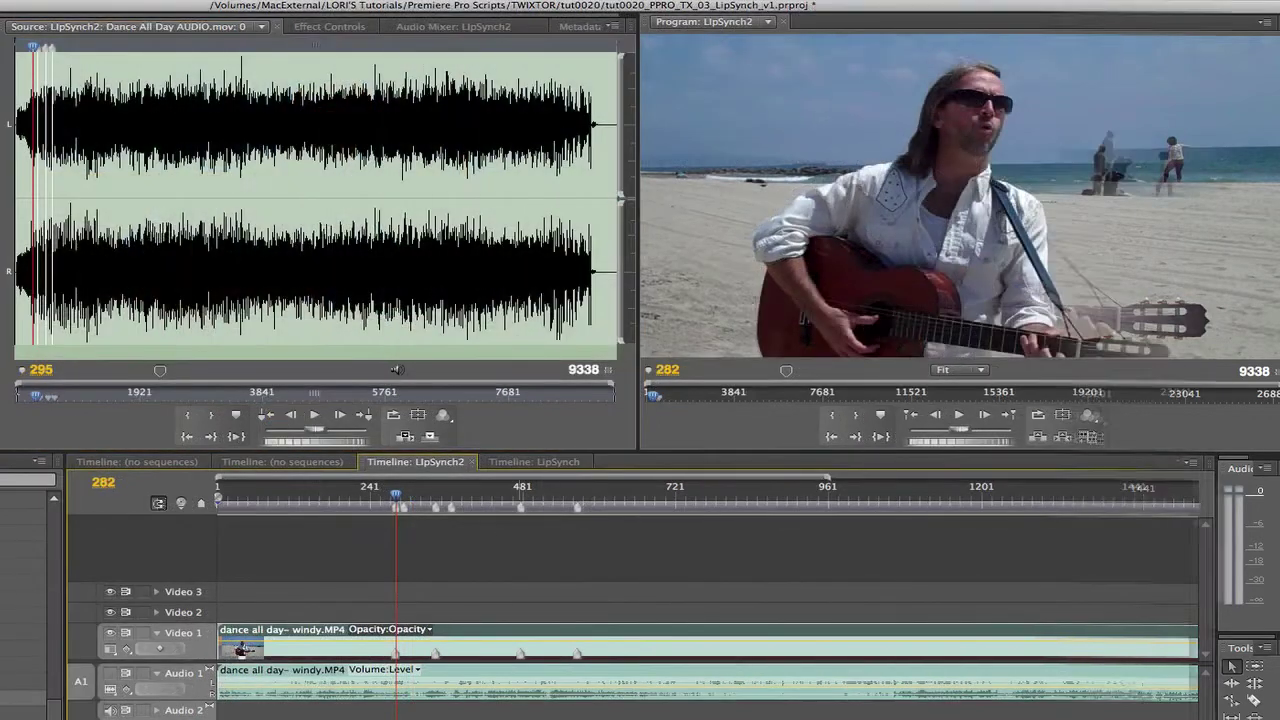
{"action": "key", "text": "shift+m"}
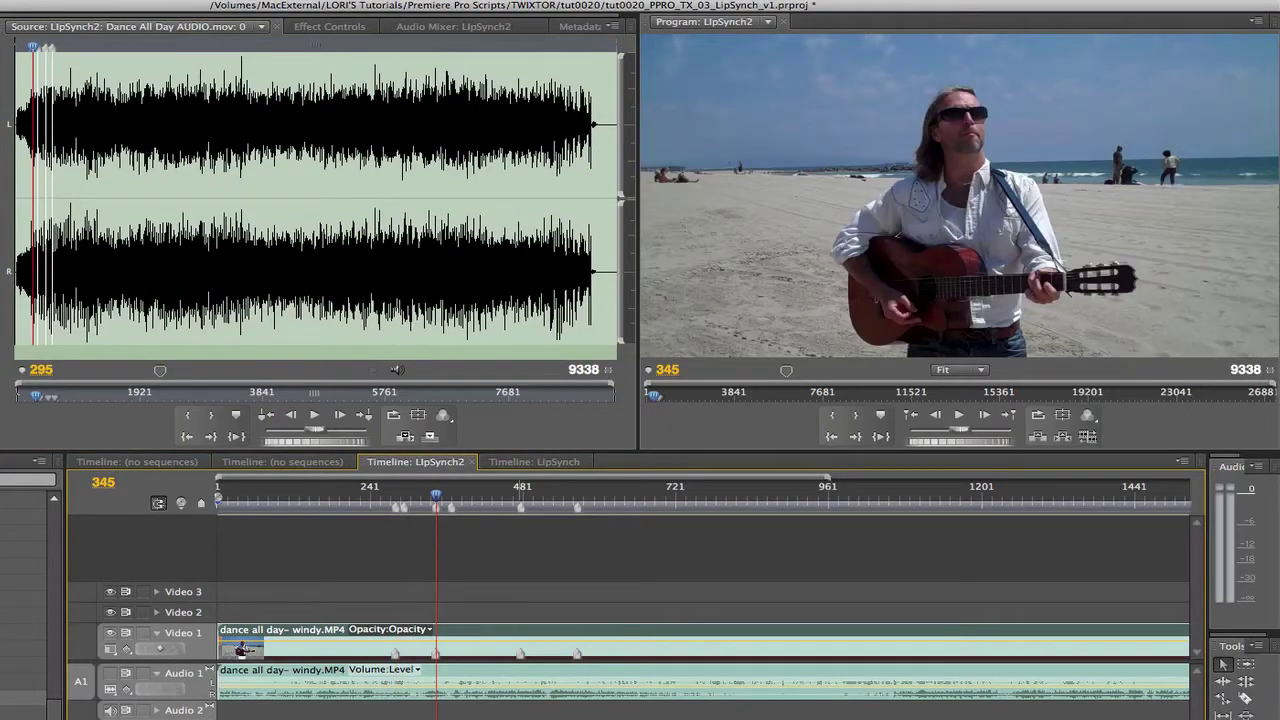
{"action": "key", "text": "ctrl+shift+m"}
{"action": "key", "text": "shift+m"}
{"action": "left_click", "coordinate": [418, 500]}
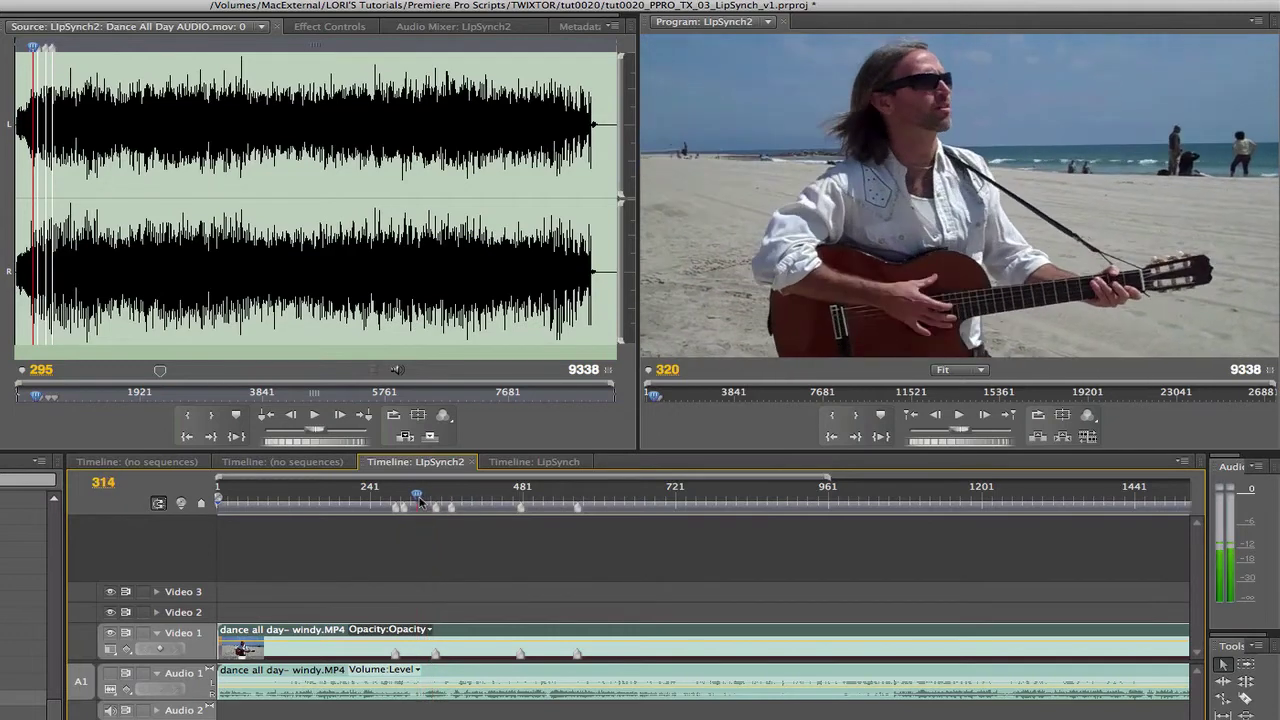
{"action": "left_click_drag", "start_coordinate": [418, 500], "coordinate": [416, 500]}
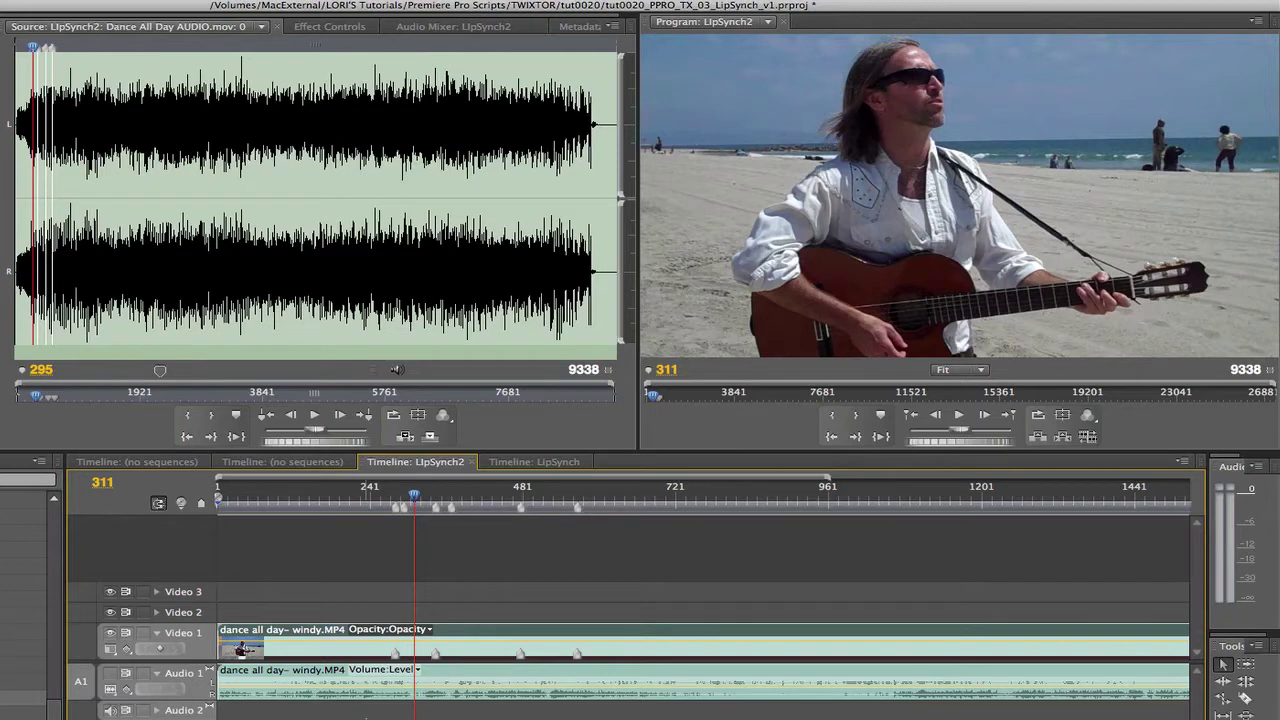
{"action": "key", "text": "shift+m"}
{"action": "key", "text": "shift+m"}
{"action": "key", "text": "shift+m"}
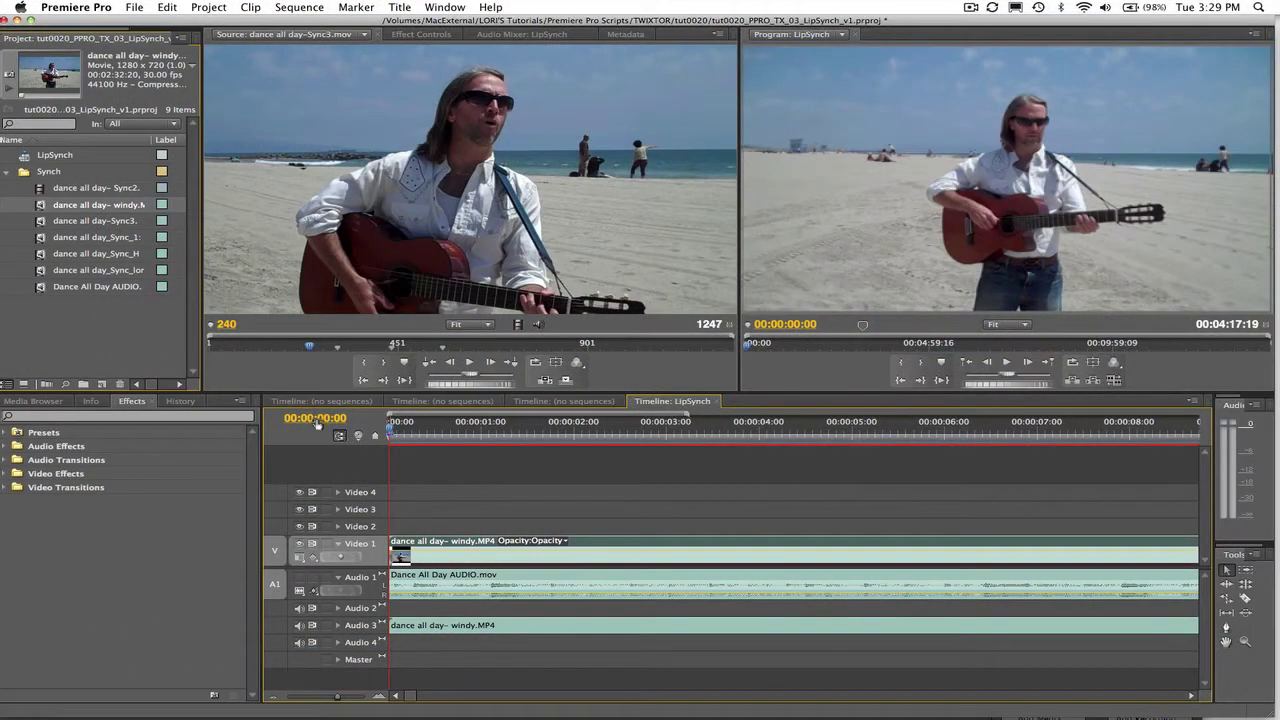
Step: Switch the timeline time display to Frames, toggle back to Timecode, then to Frames again
{"action": "left_click", "coordinate": [320, 418]}
{"action": "right_click", "coordinate": [314, 418]}
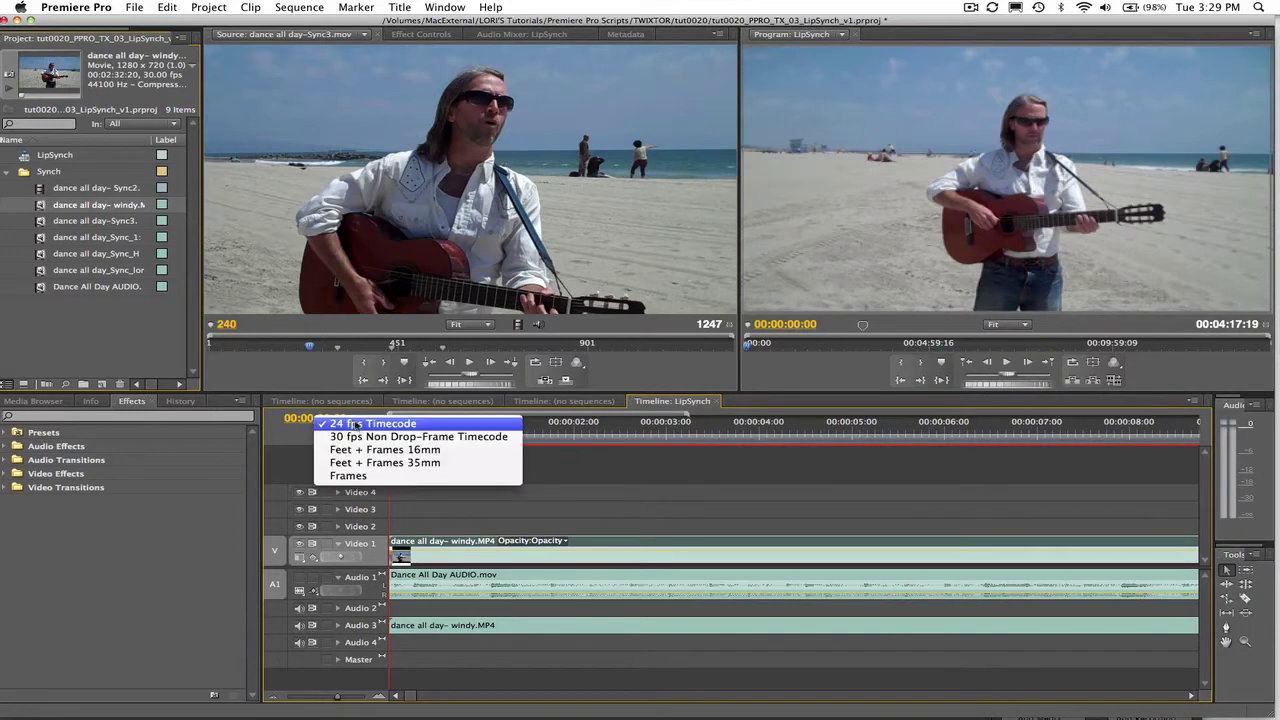
{"action": "left_click", "coordinate": [348, 475]}
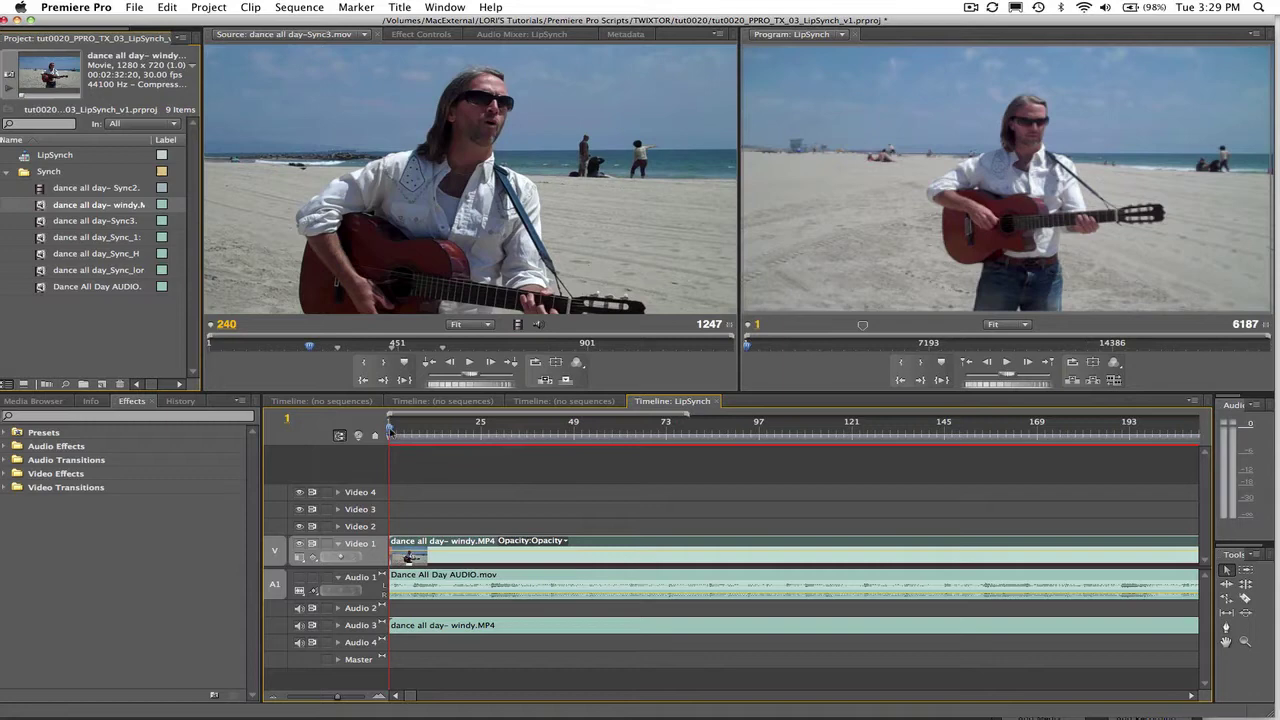
{"action": "left_click_drag", "start_coordinate": [438, 432], "coordinate": [458, 430]}
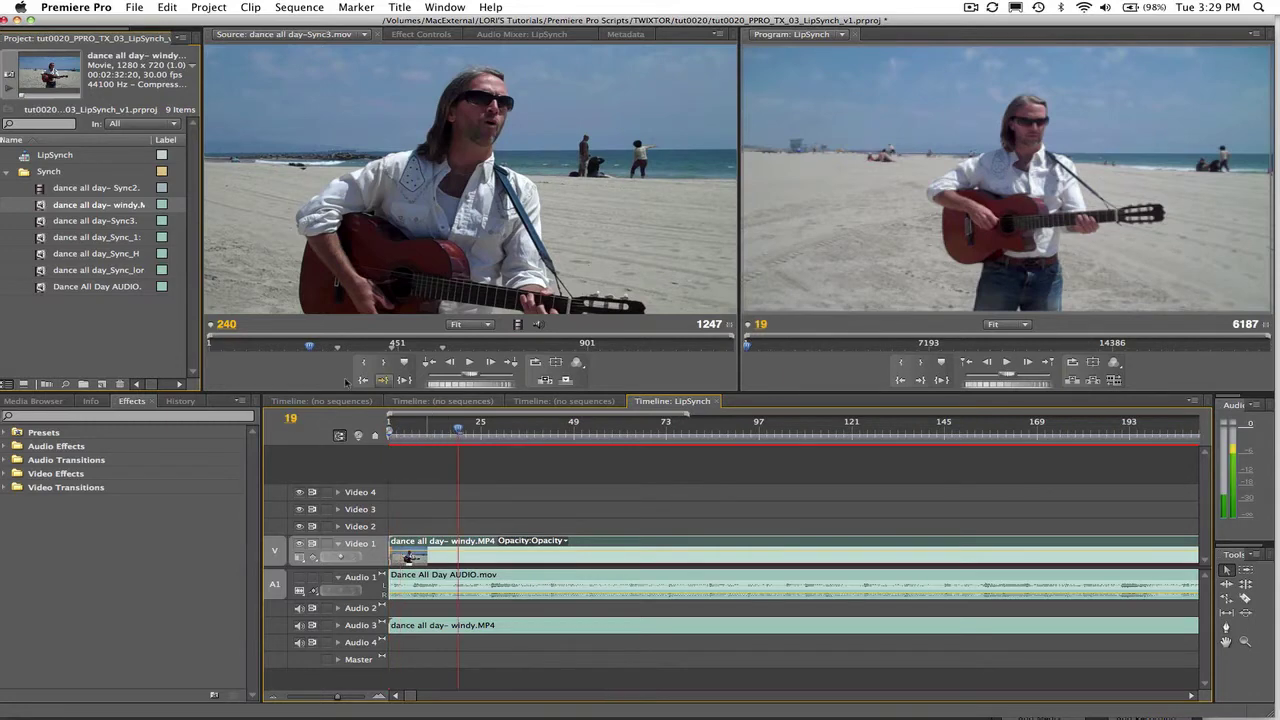
{"action": "right_click", "coordinate": [293, 419]}
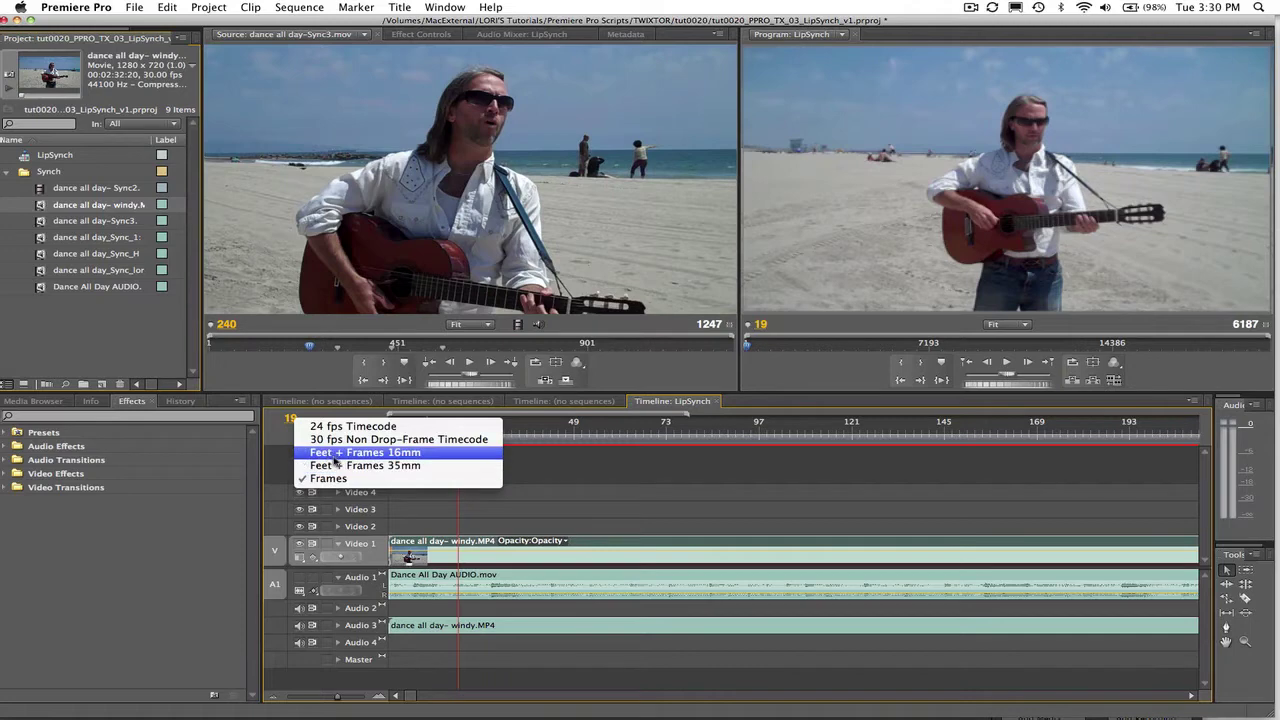
{"action": "left_click", "coordinate": [340, 426]}
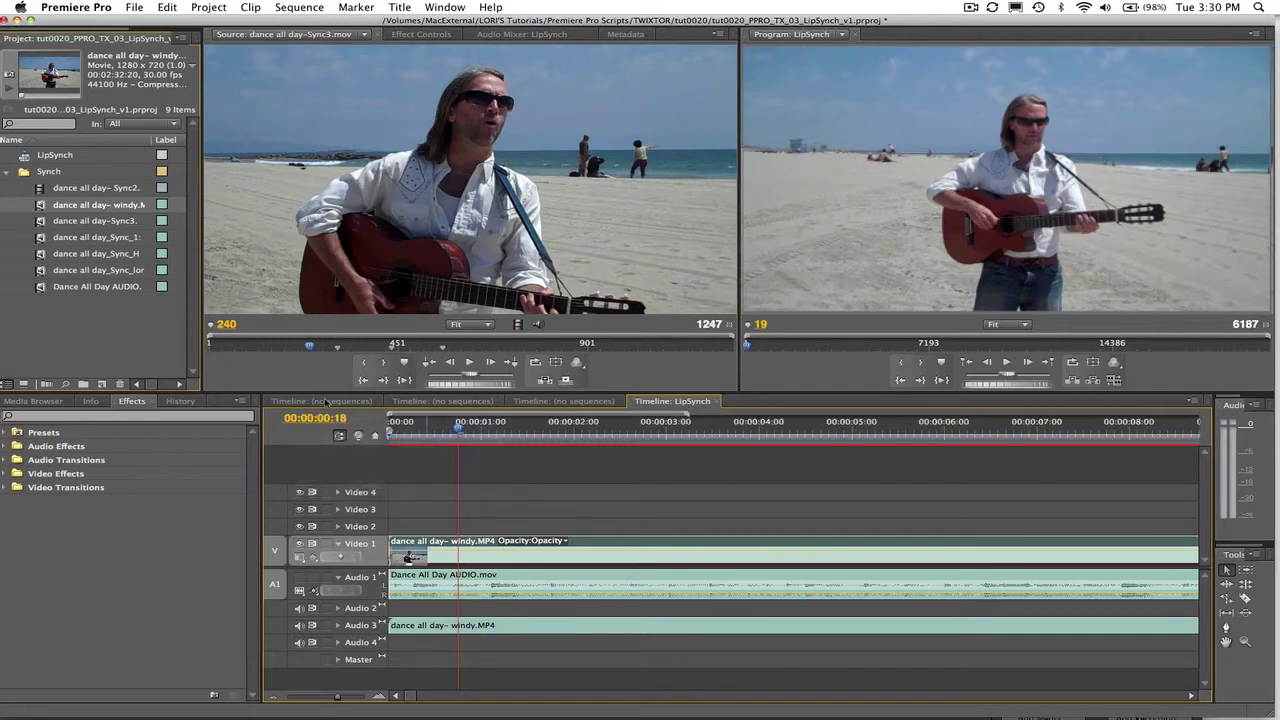
{"action": "left_click", "coordinate": [340, 420]}
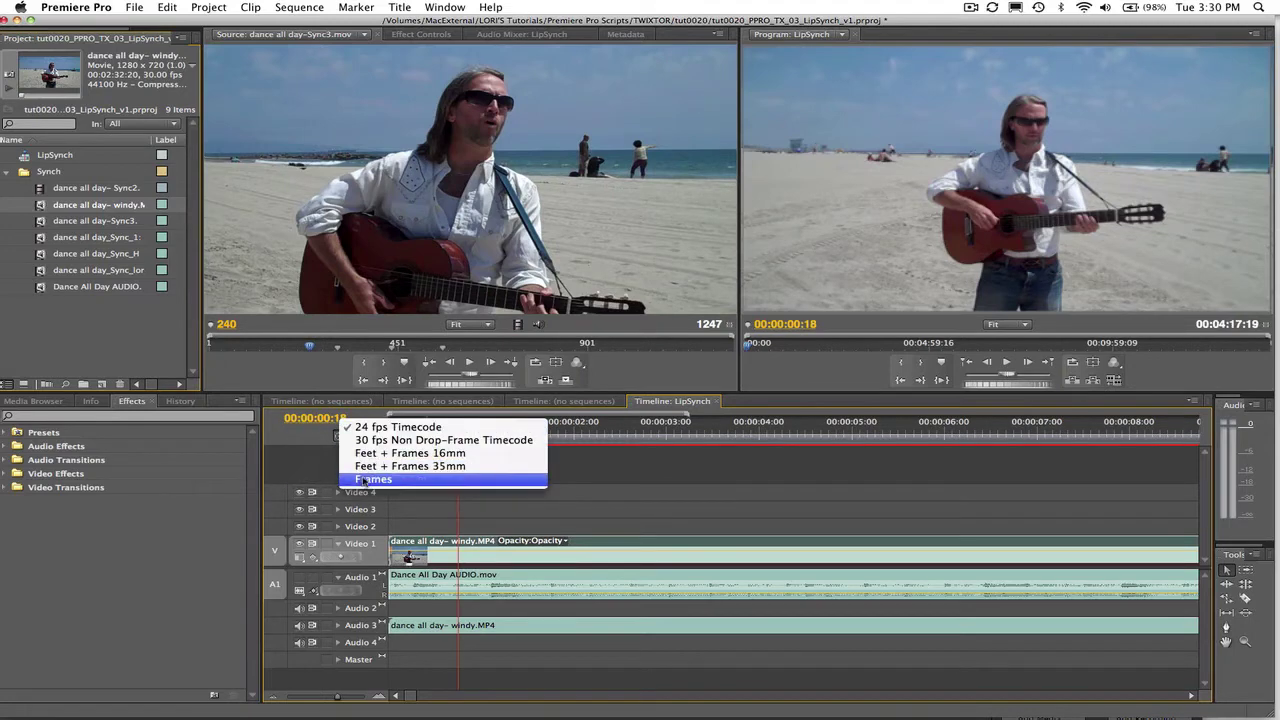
{"action": "left_click", "coordinate": [365, 482]}
{"action": "left_click", "coordinate": [6, 474]}
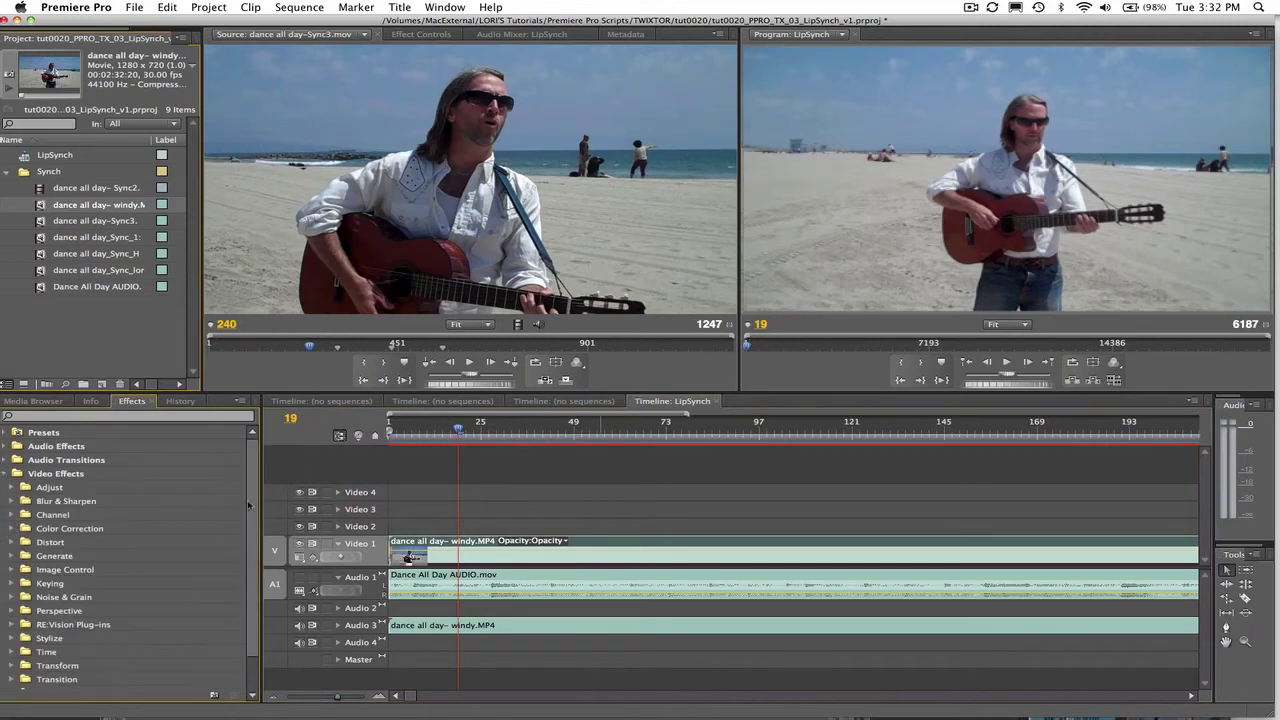
Step: Apply RE:Vision's Twixtor to the beach guitar clip with its Display set to Source
{"action": "scroll", "coordinate": [22, 586], "scroll_direction": "down", "scroll_amount": 2}
{"action": "left_click", "coordinate": [12, 587]}
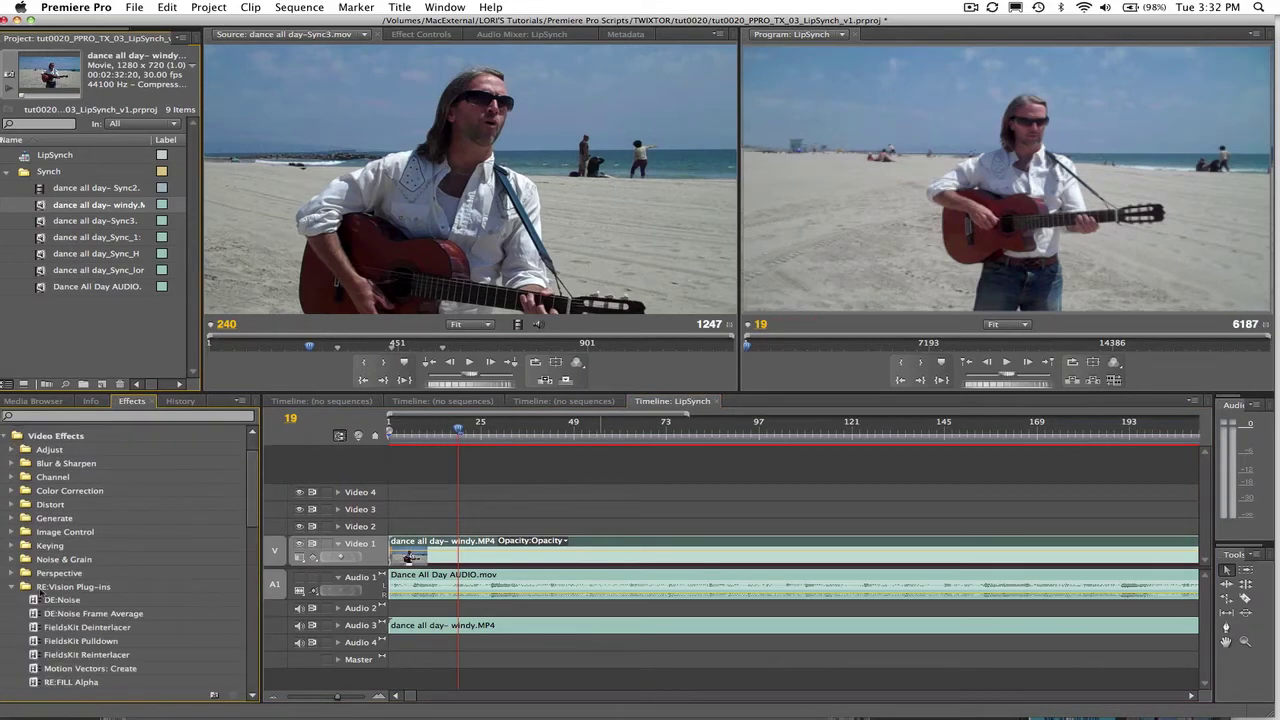
{"action": "left_click_drag", "start_coordinate": [251, 500], "coordinate": [190, 634]}
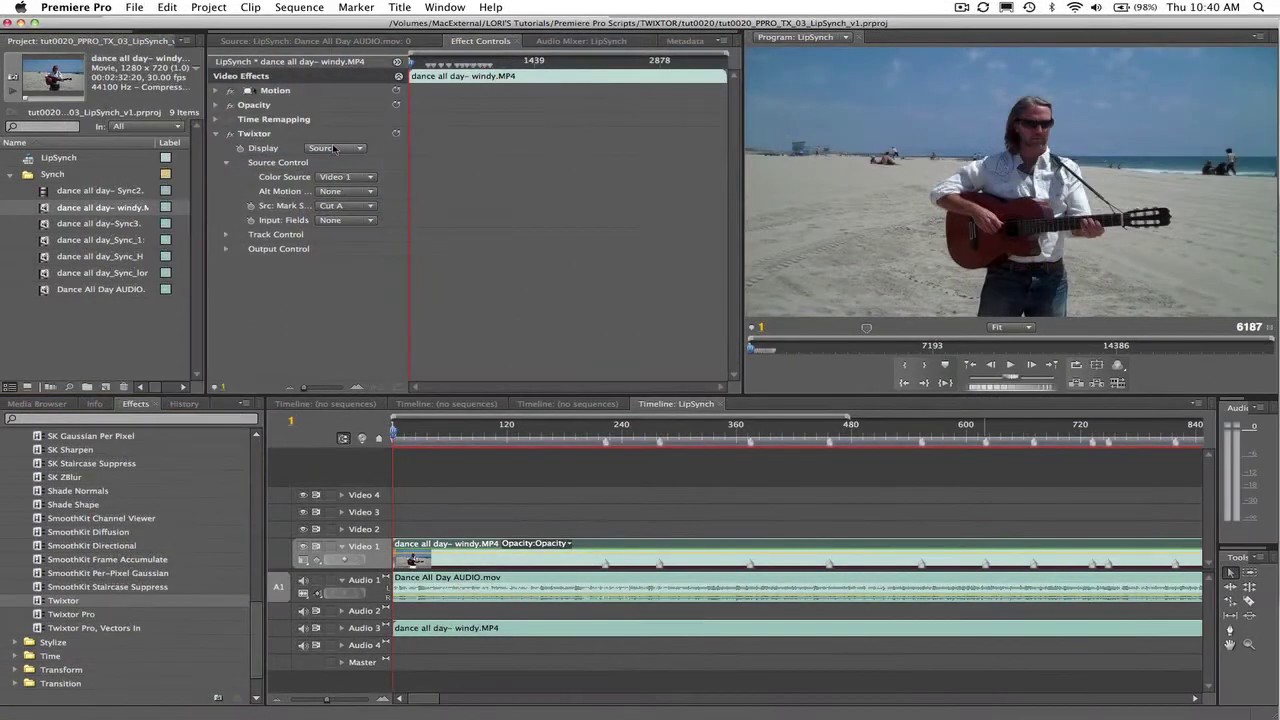
{"action": "left_click", "coordinate": [337, 150]}
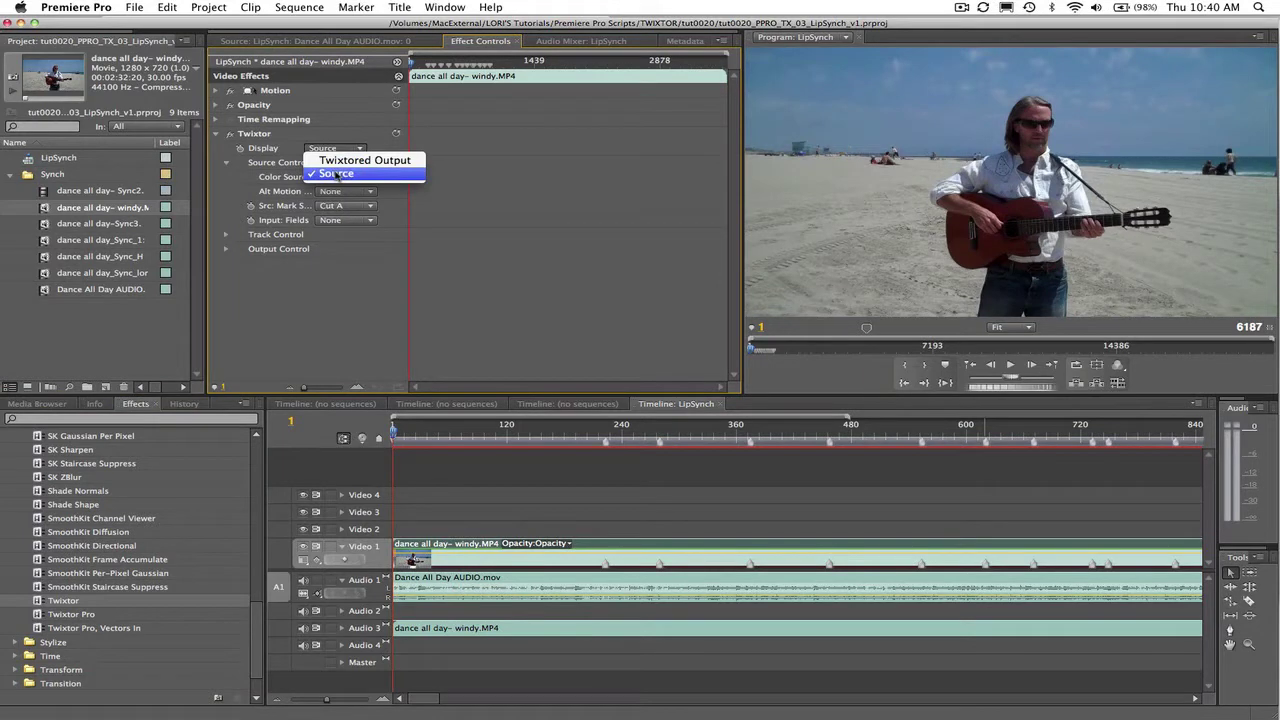
{"action": "left_click", "coordinate": [337, 174]}
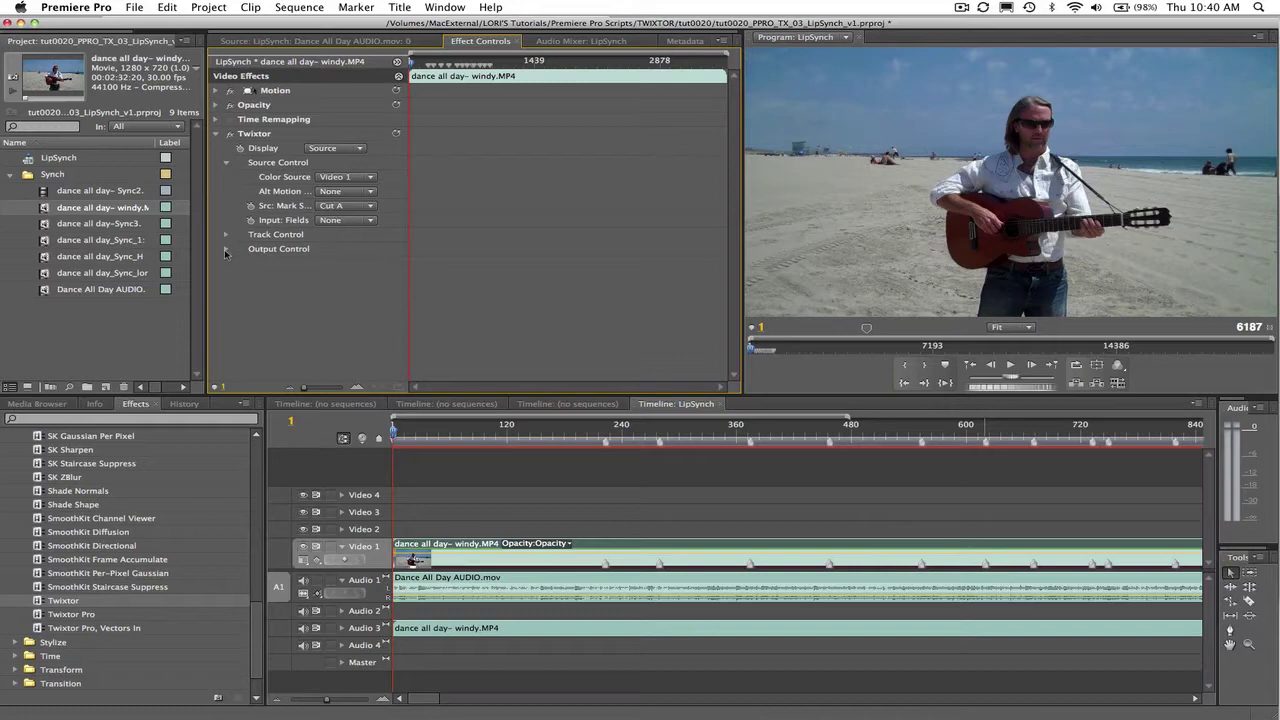
Step: Set Twixtor's Time Remap Mode to Frame Number and play the sequence to preview it
{"action": "left_click", "coordinate": [226, 250]}
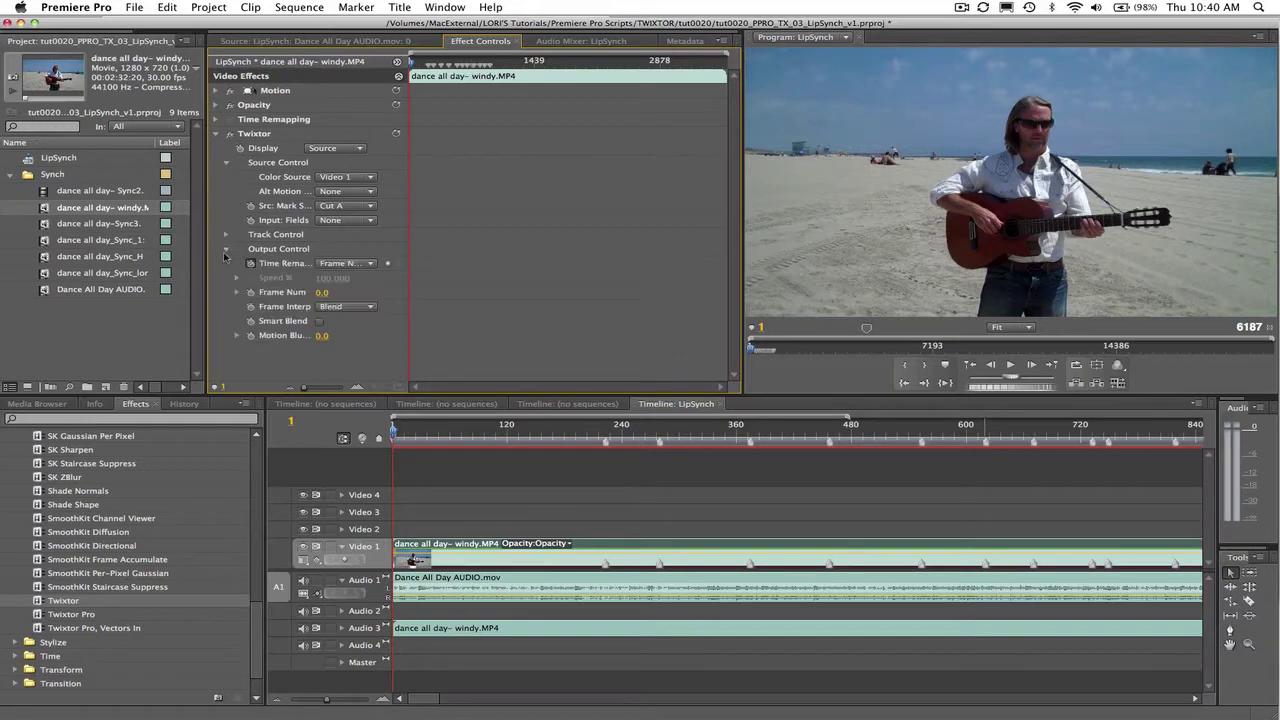
{"action": "left_click", "coordinate": [343, 264]}
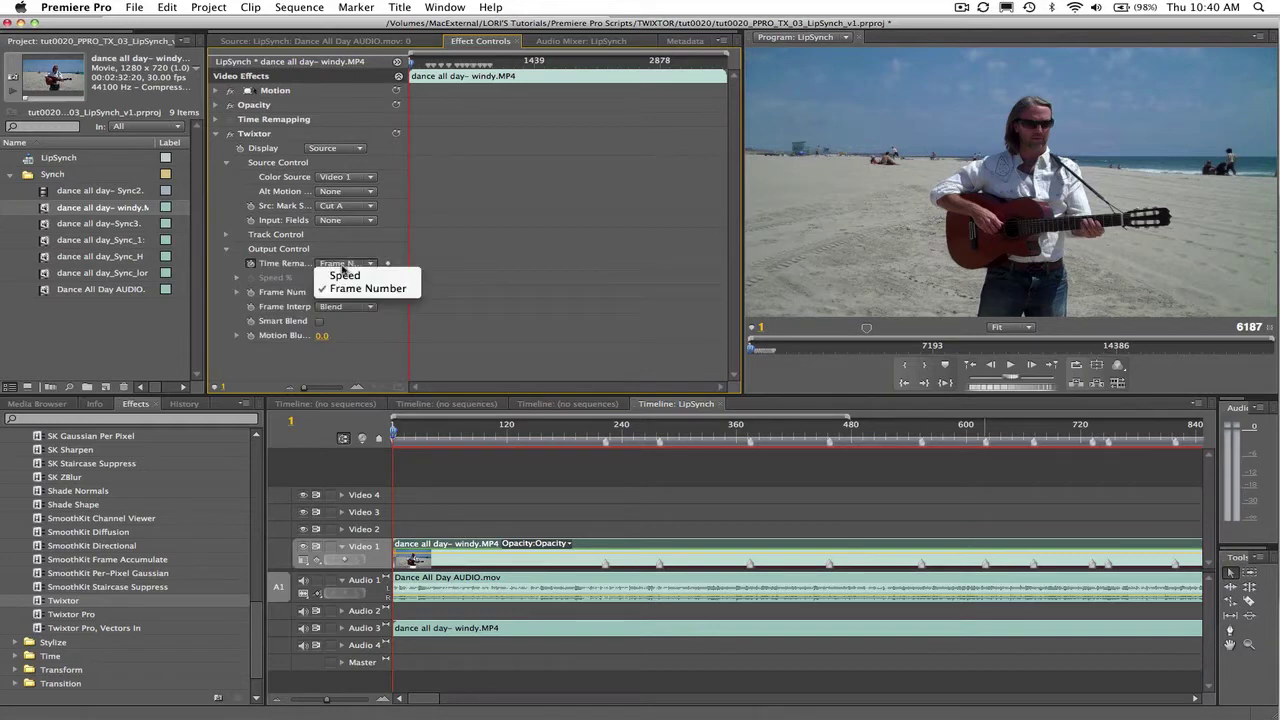
{"action": "left_click", "coordinate": [340, 290]}
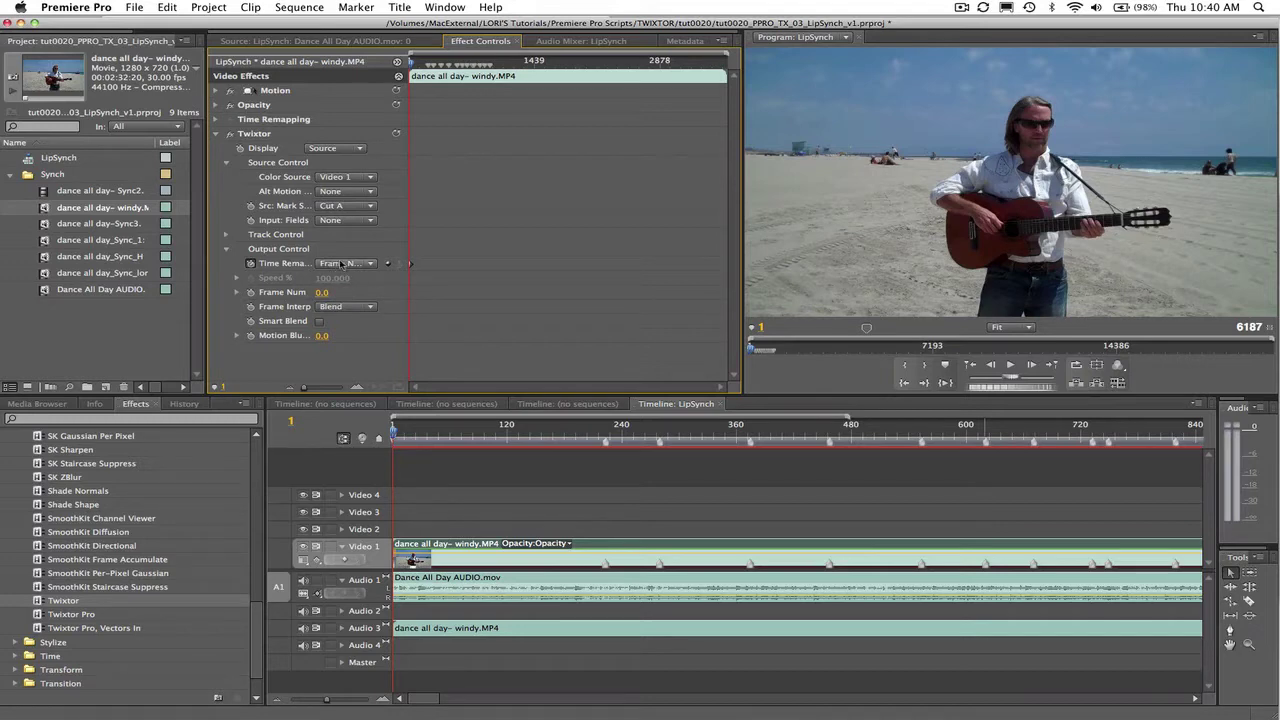
{"action": "left_click", "coordinate": [643, 550]}
{"action": "left_click", "coordinate": [1012, 366]}
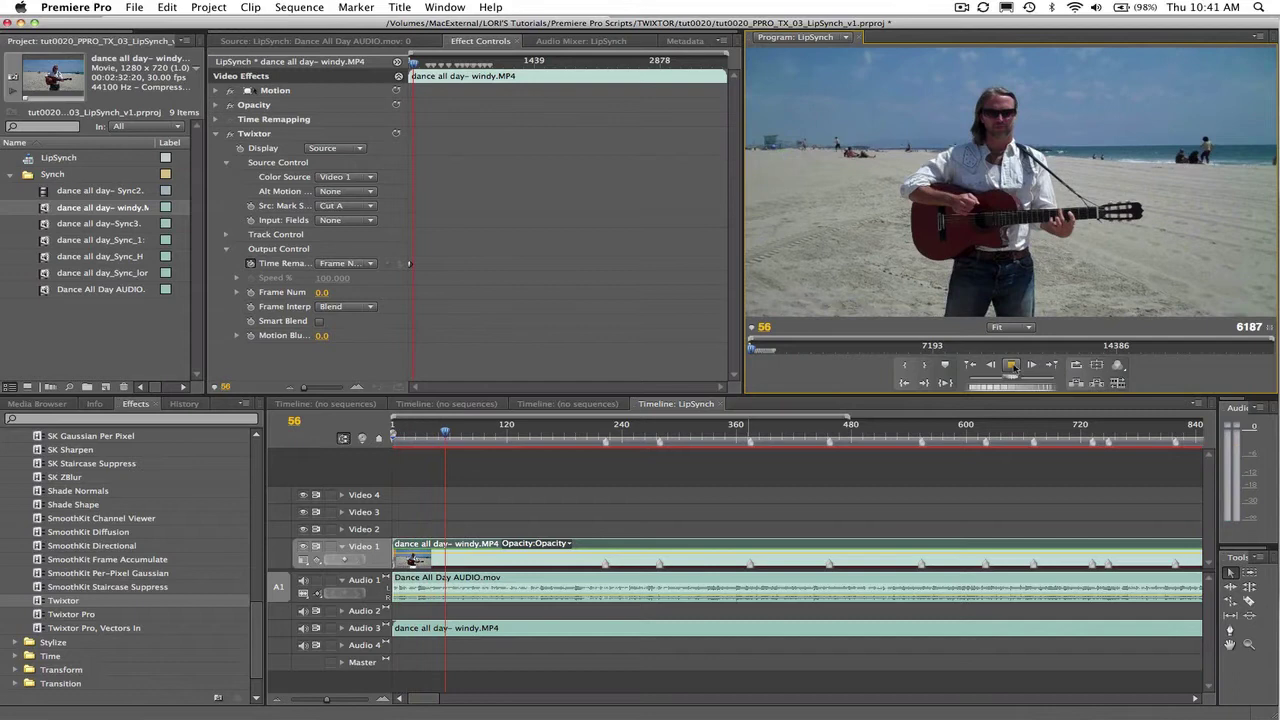
Step: Pause playback at frame 56, resume, and stop the sequence at frame 118
{"action": "left_click", "coordinate": [1012, 366]}
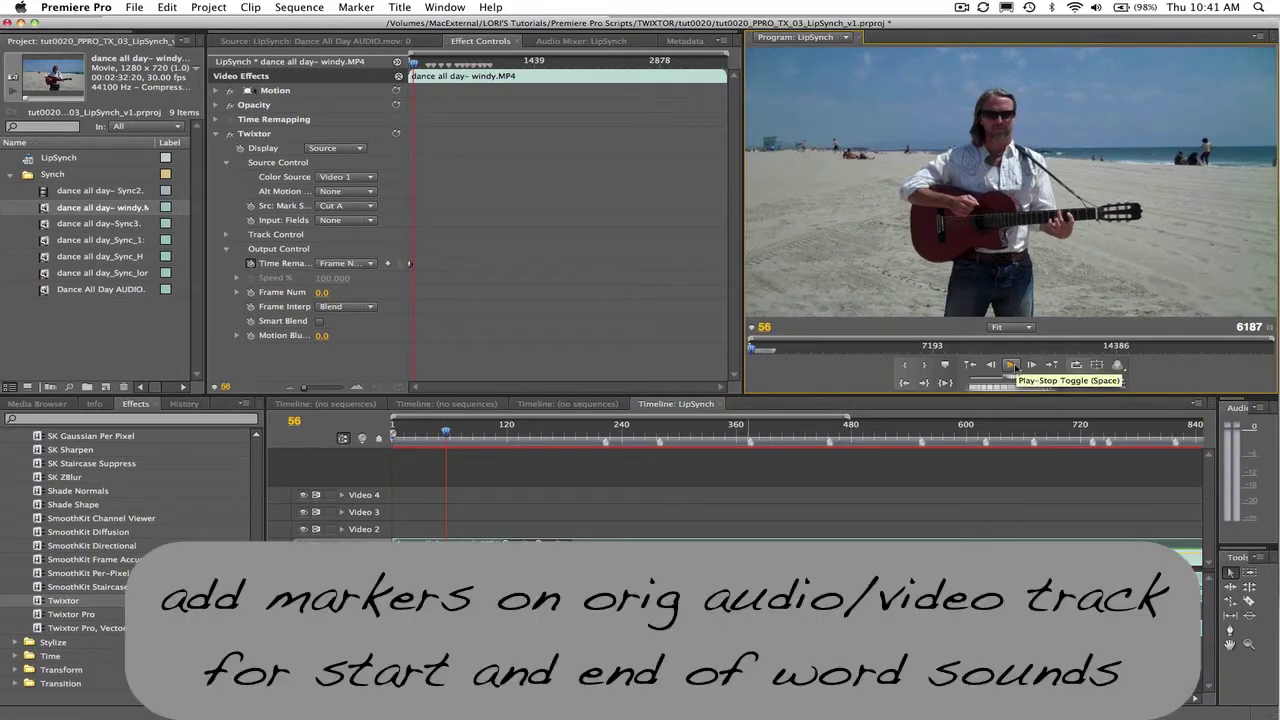
{"action": "key", "text": "space"}
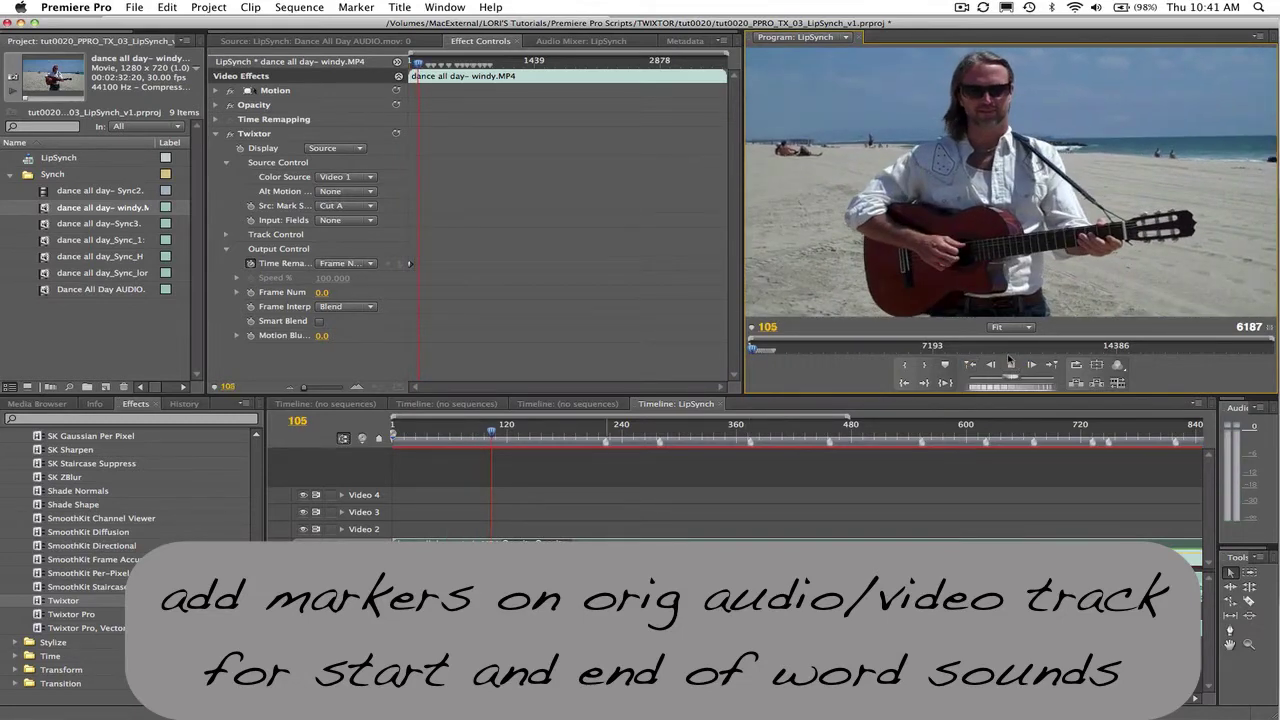
{"action": "left_click", "coordinate": [1010, 364]}
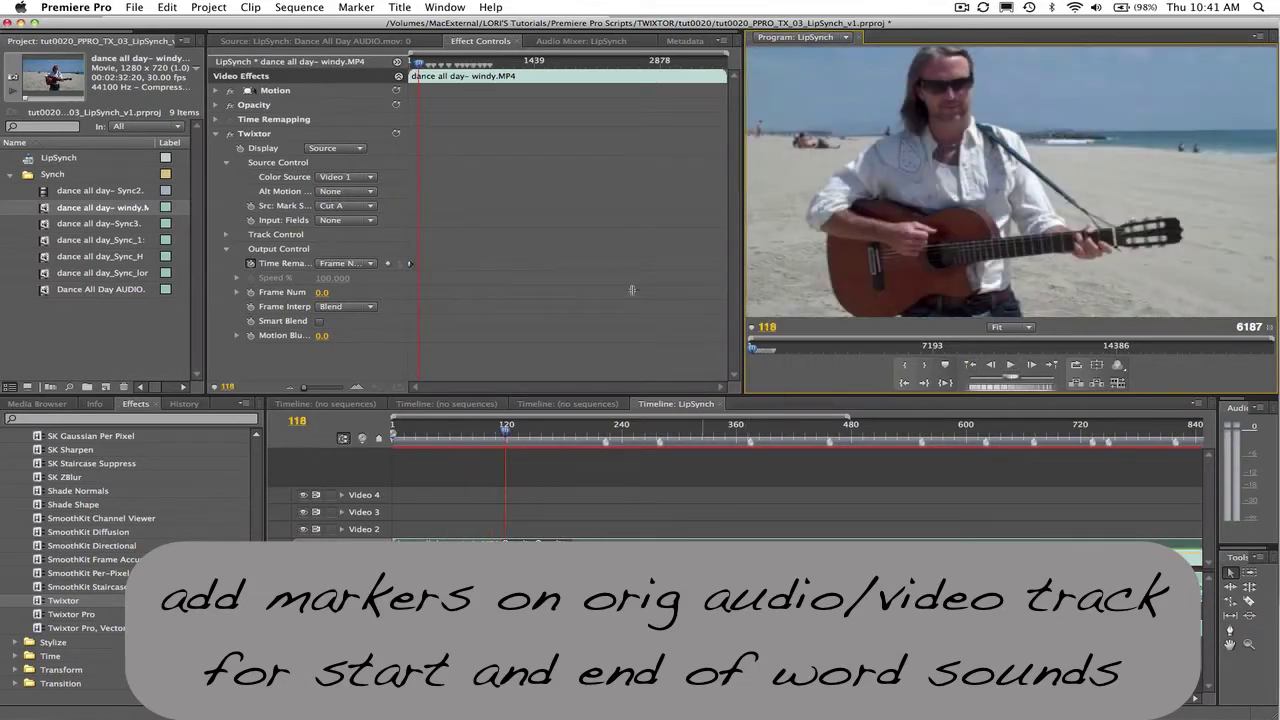
Step: Play the studio audio to its marker near frame 295, then return the sequence to frame 1 with Twixtor settings shown
{"action": "left_click", "coordinate": [335, 42]}
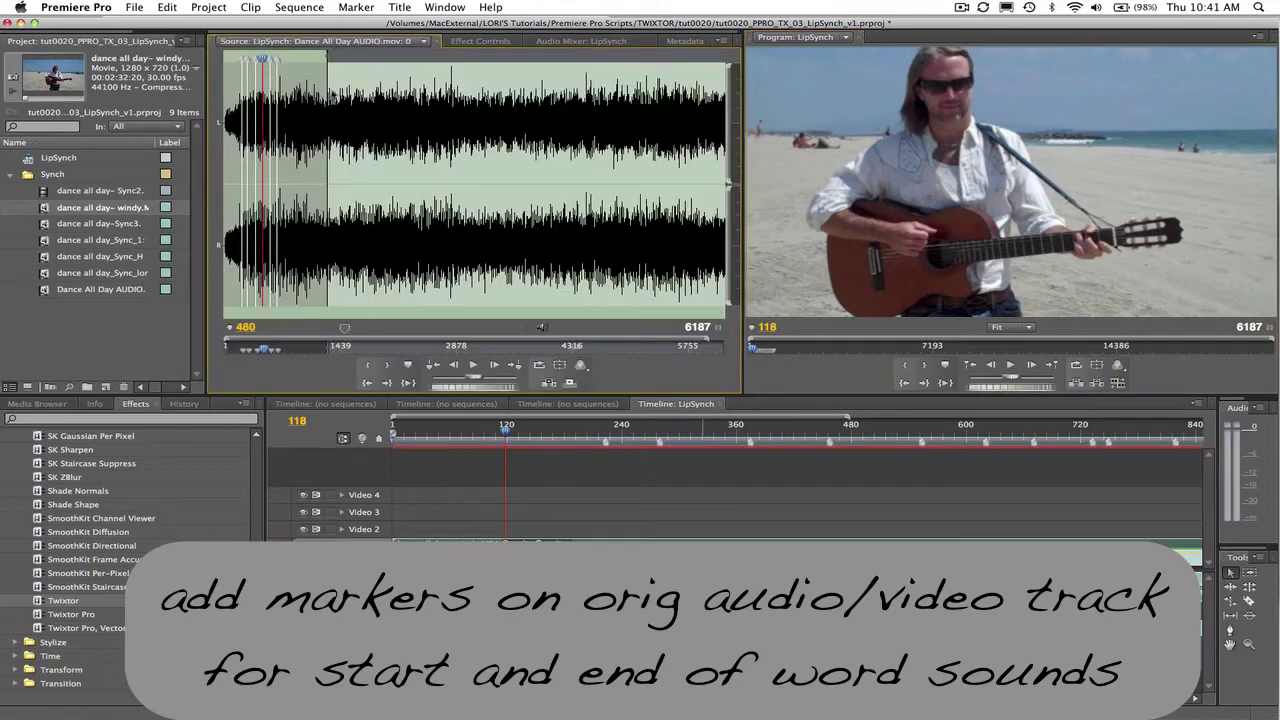
{"action": "left_click", "coordinate": [474, 365]}
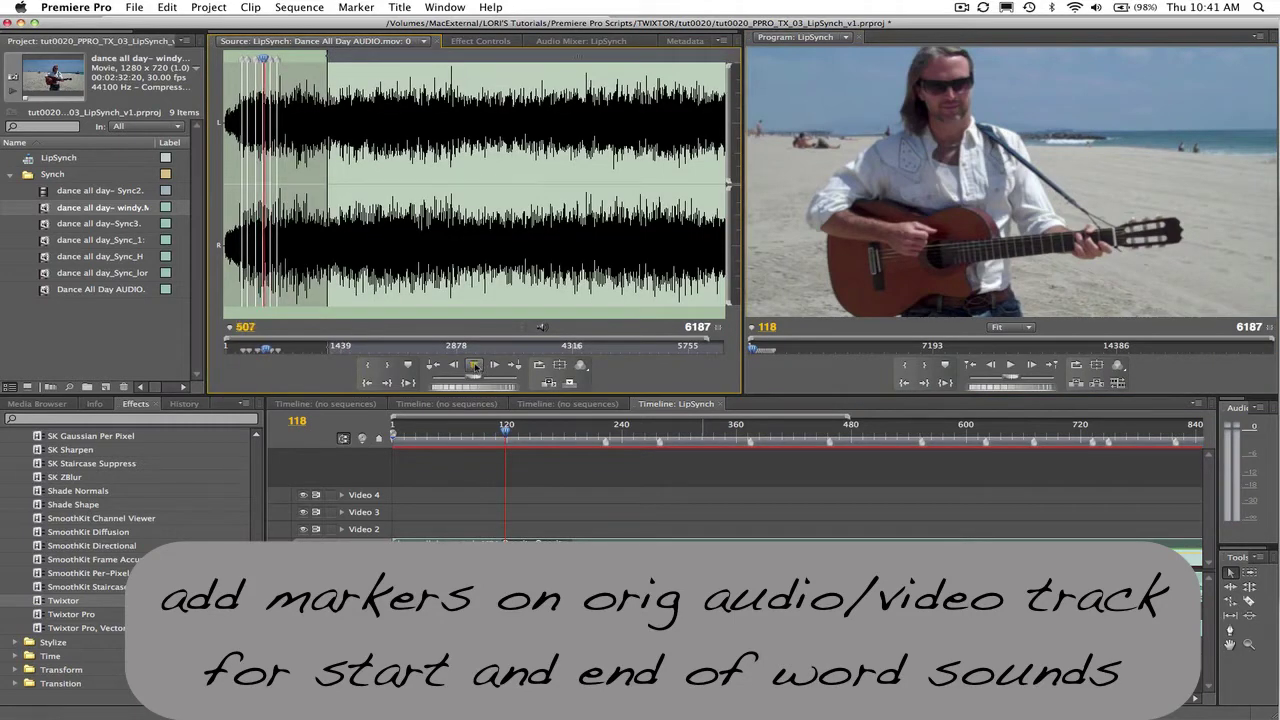
{"action": "left_click", "coordinate": [474, 365]}
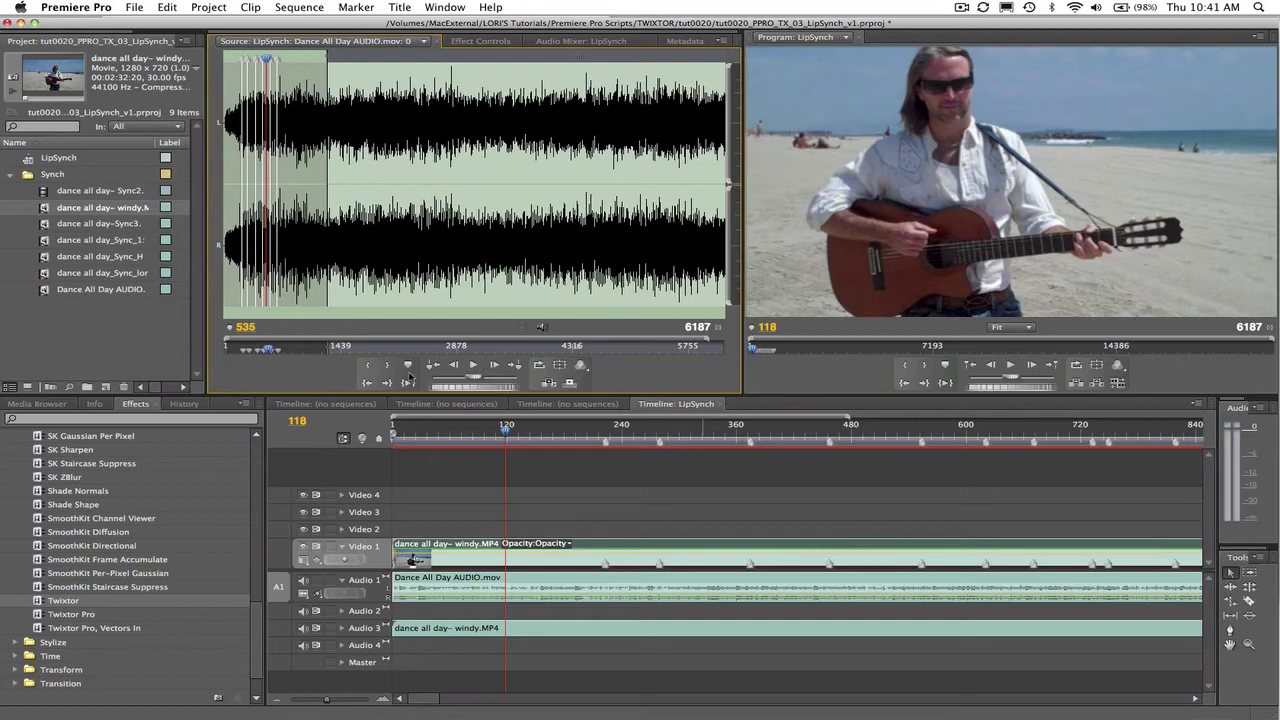
{"action": "left_click", "coordinate": [434, 366]}
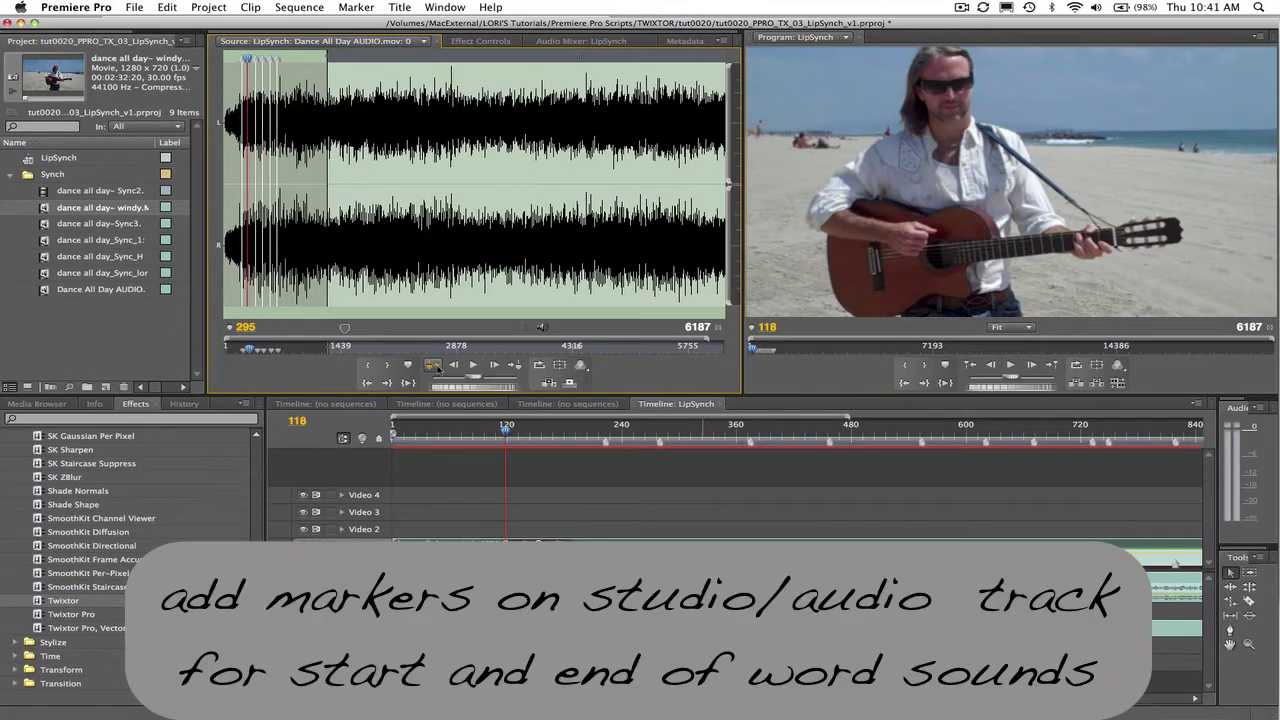
{"action": "key", "text": "Right"}
{"action": "key", "text": "Right"}
{"action": "left_click_drag", "start_coordinate": [506, 424], "coordinate": [376, 428]}
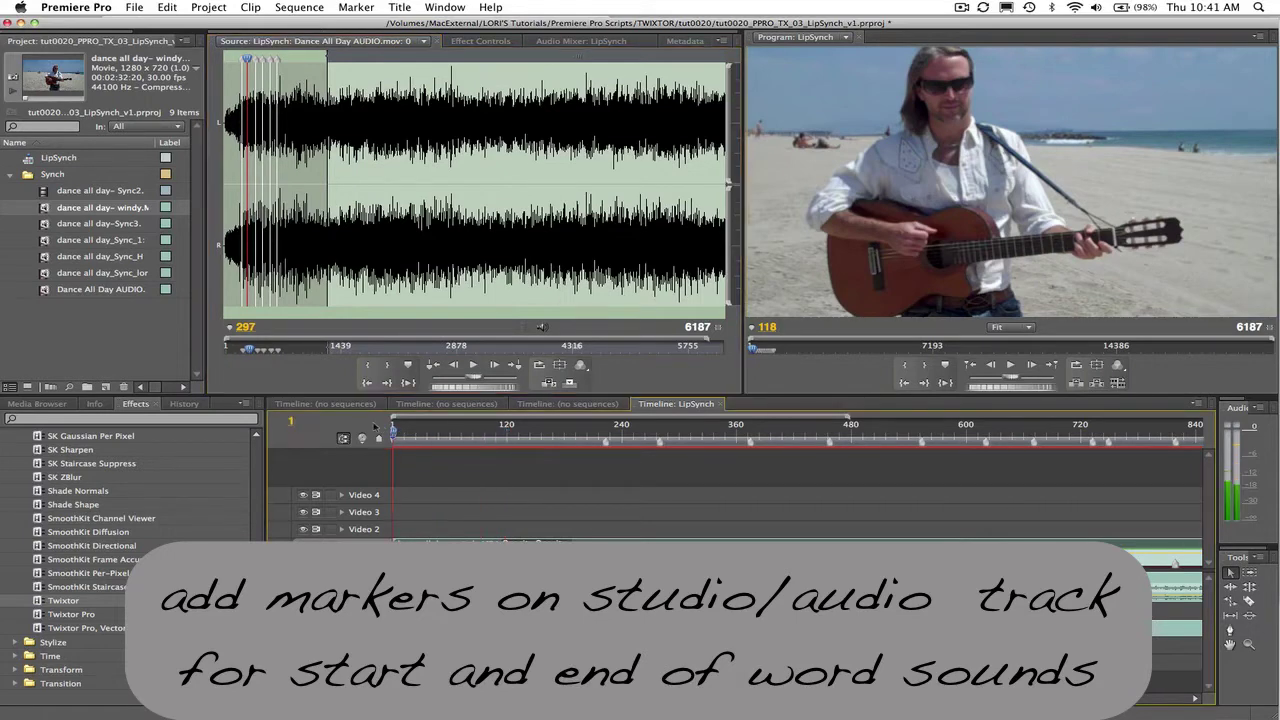
{"action": "left_click", "coordinate": [462, 42]}
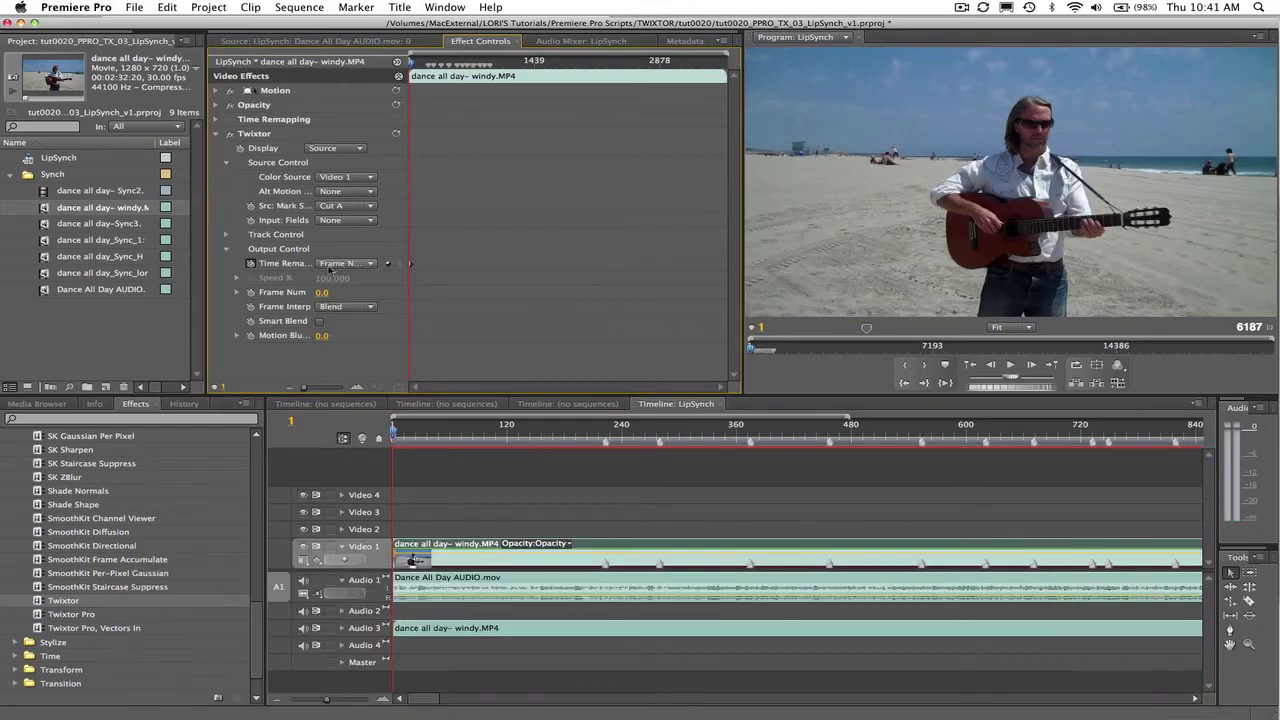
Step: Keyframe Twixtor's Frame Num at 0 on sequence frame 1
{"action": "left_click", "coordinate": [250, 292]}
{"action": "left_click", "coordinate": [326, 292]}
{"action": "key", "text": "Return"}
Step: Move the studio audio to its marker at 295 and advance the sequence to frame 2
{"action": "left_click", "coordinate": [320, 40]}
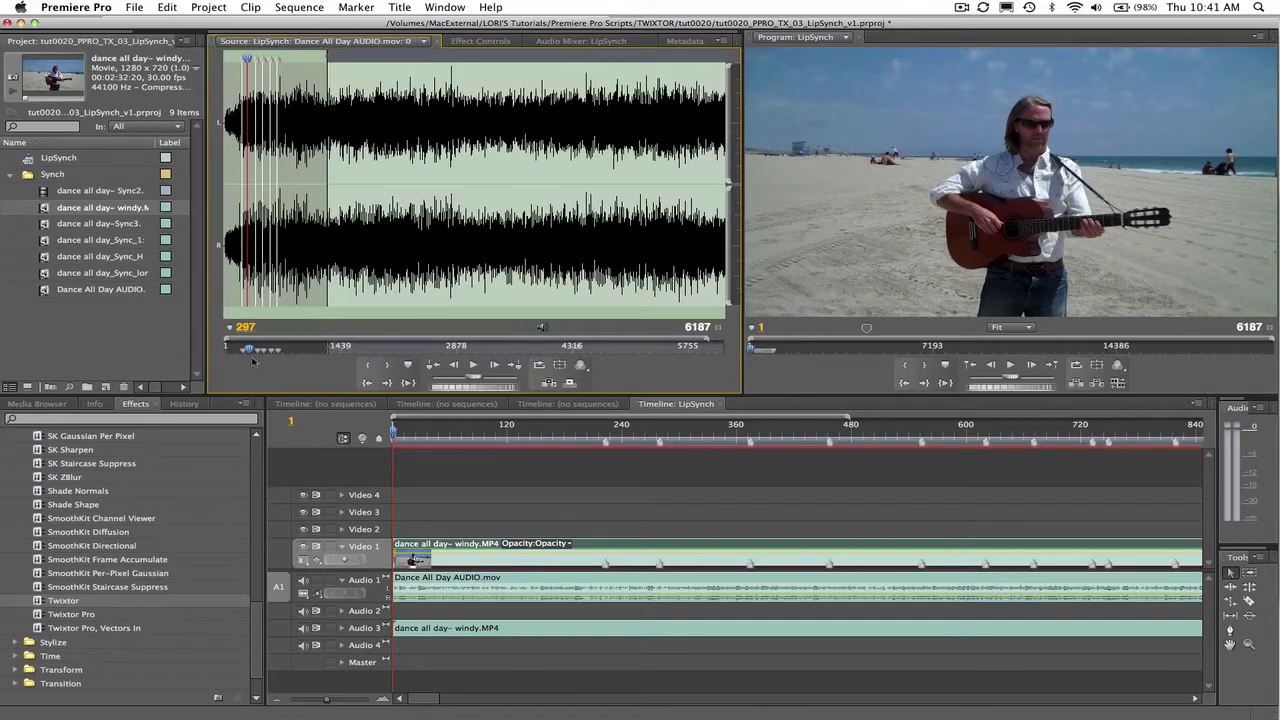
{"action": "left_click_drag", "start_coordinate": [446, 382], "coordinate": [436, 382]}
{"action": "key", "text": "Right"}
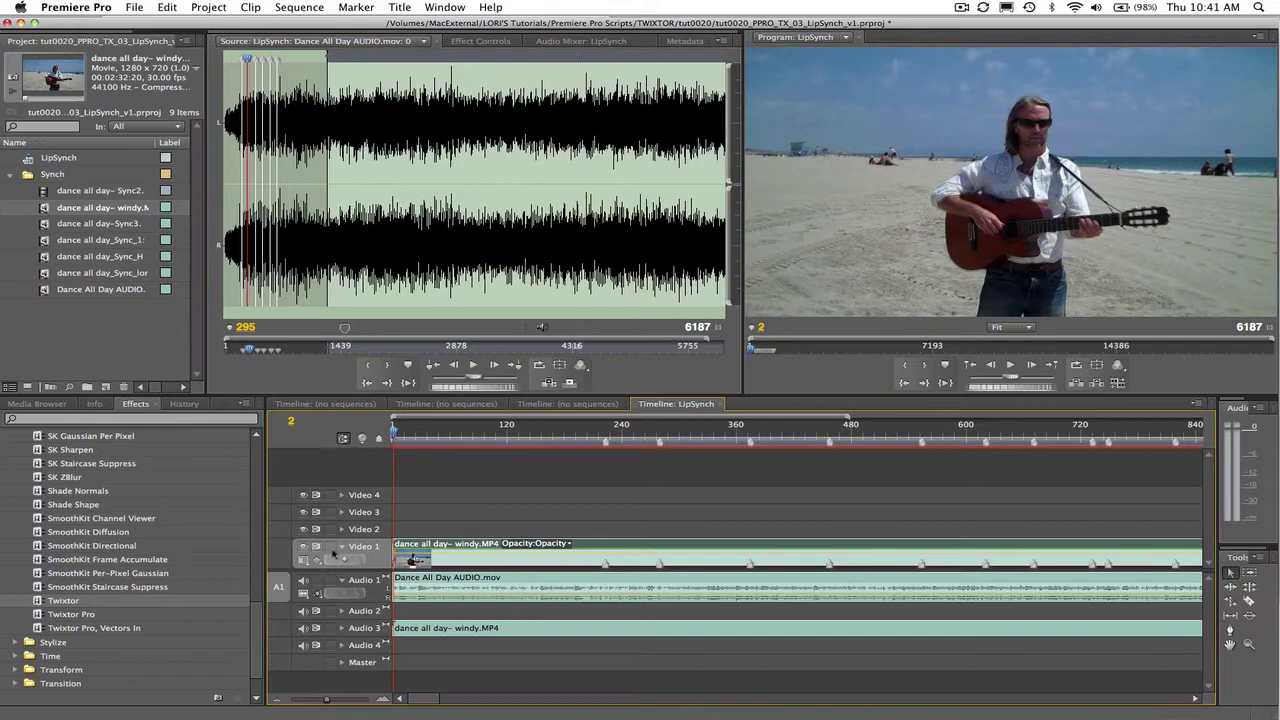
{"action": "left_click", "coordinate": [293, 428]}
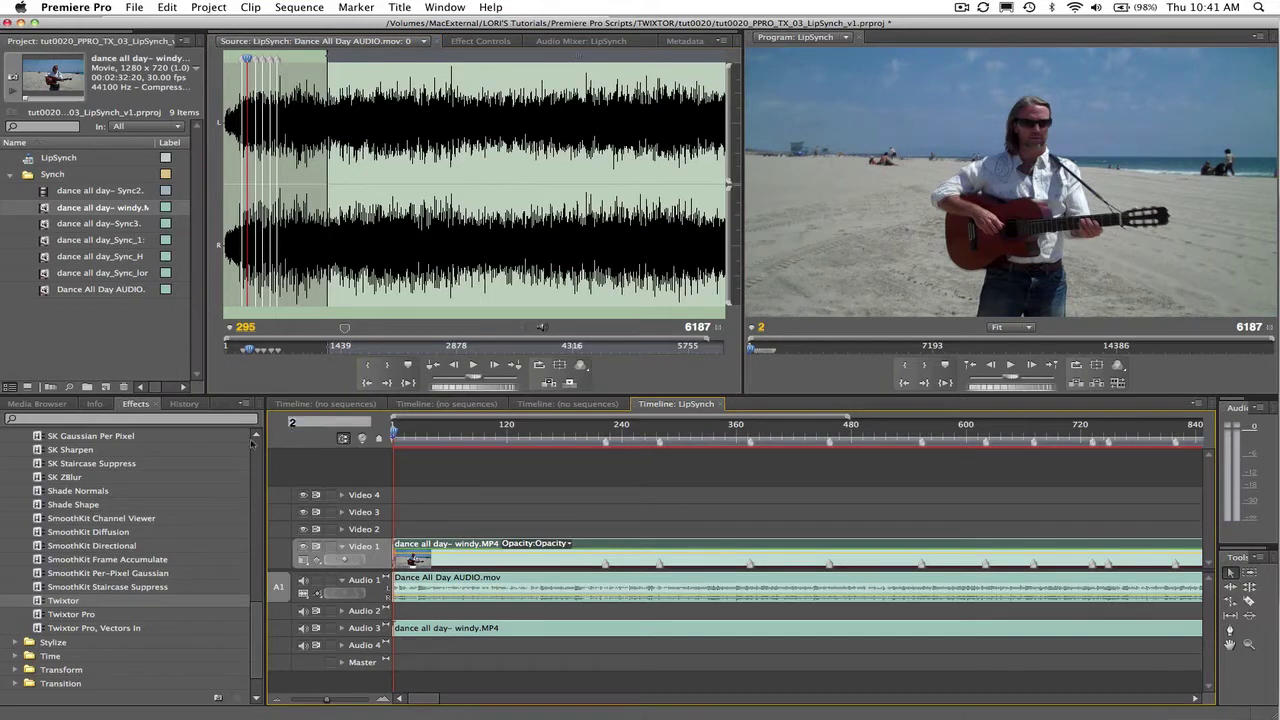
Step: At sequence frame 228, add a Twixtor Frame Num keyframe of 224
{"action": "type", "text": "228"}
{"action": "key", "text": "Return"}
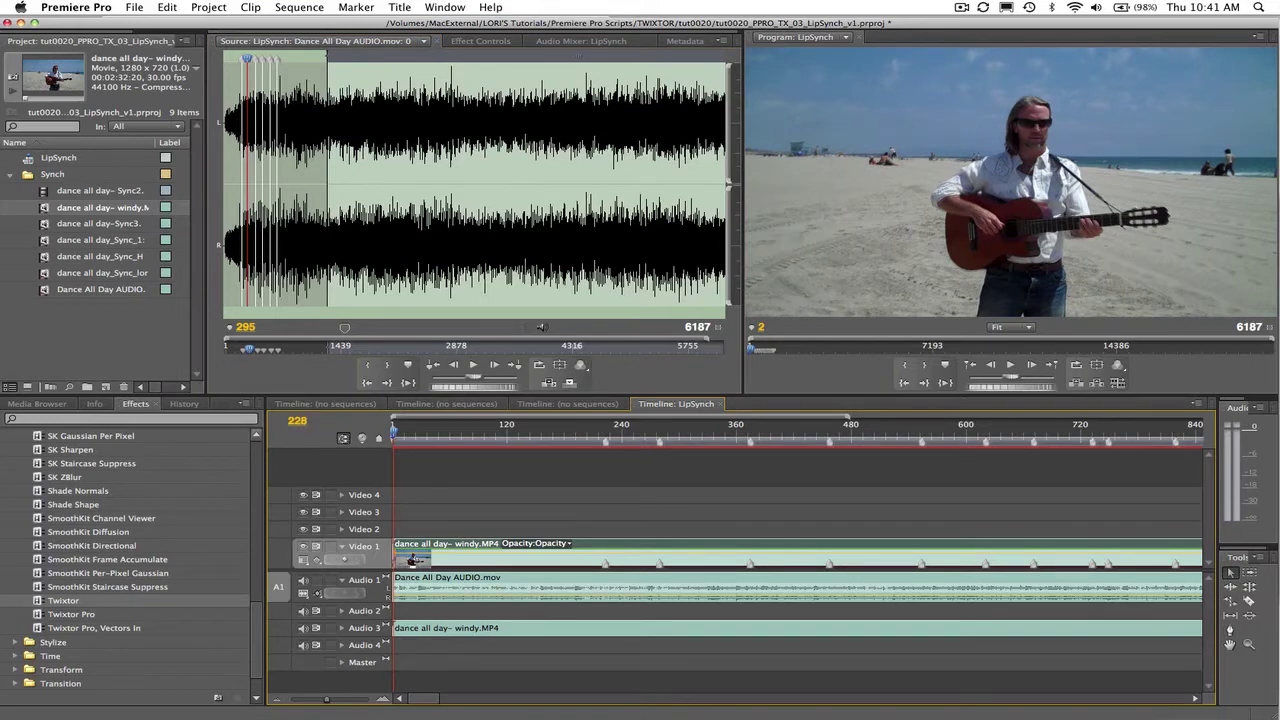
{"action": "left_click", "coordinate": [480, 41]}
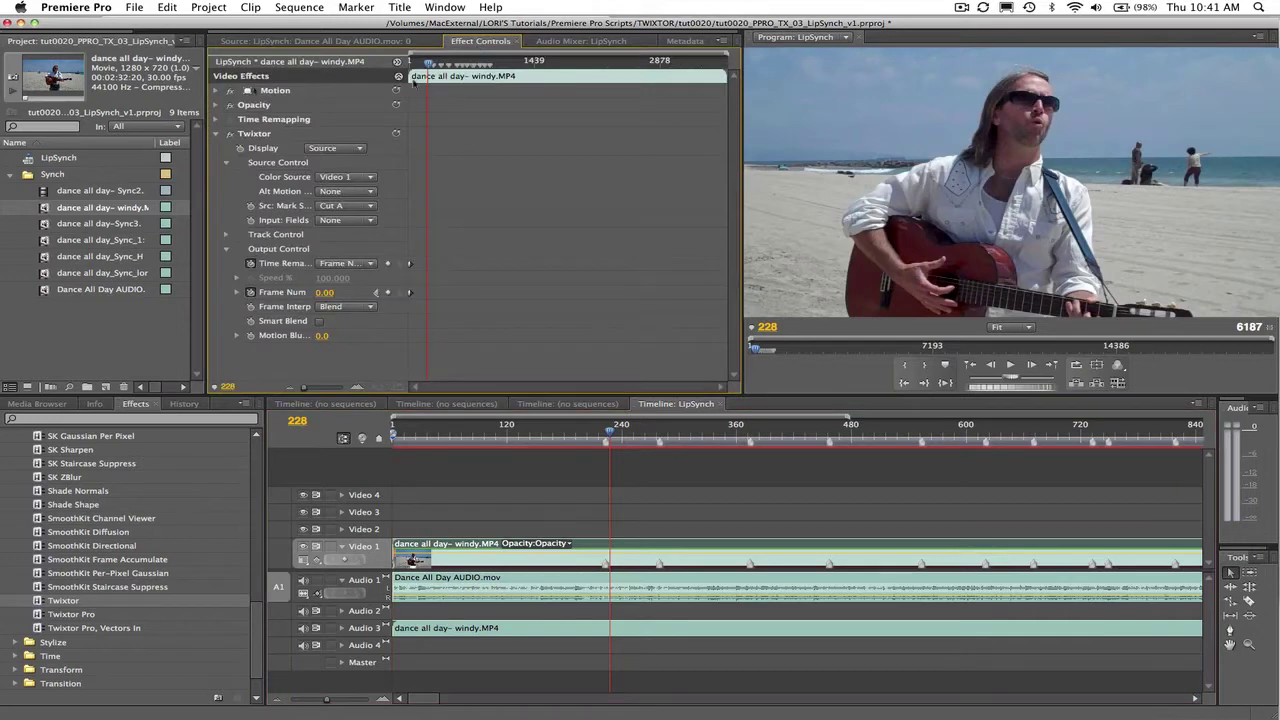
{"action": "left_click", "coordinate": [339, 293]}
{"action": "type", "text": "224"}
{"action": "key", "text": "Return"}
Step: At sequence frame 295, add a Frame Num keyframe of 280
{"action": "left_click_drag", "start_coordinate": [300, 421], "coordinate": [298, 422]}
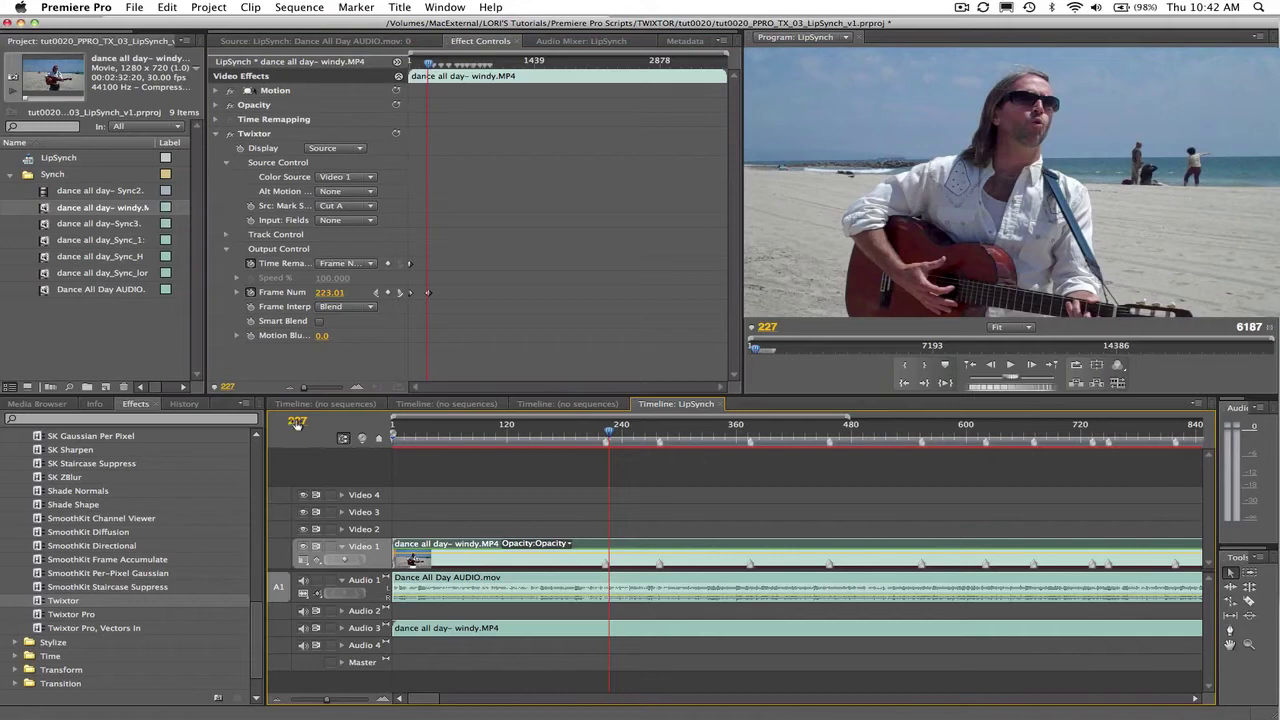
{"action": "left_click", "coordinate": [298, 422]}
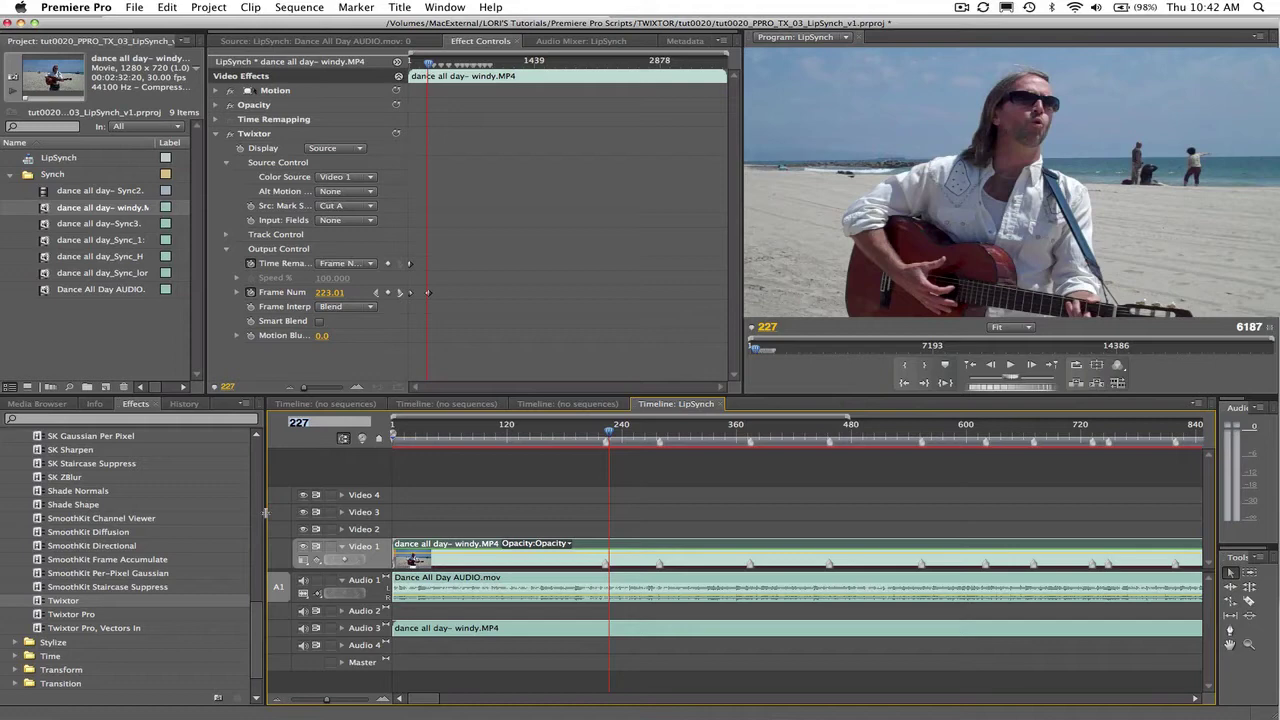
{"action": "type", "text": "295"}
{"action": "key", "text": "Return"}
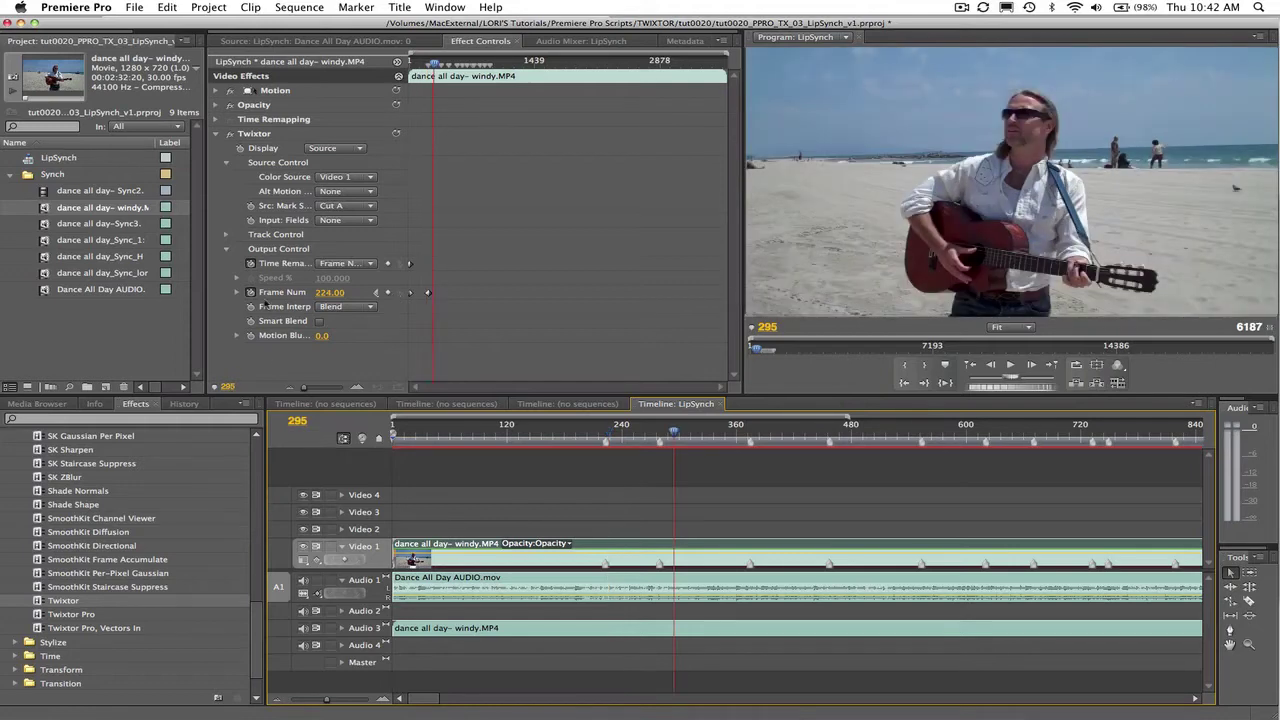
{"action": "left_click", "coordinate": [328, 292]}
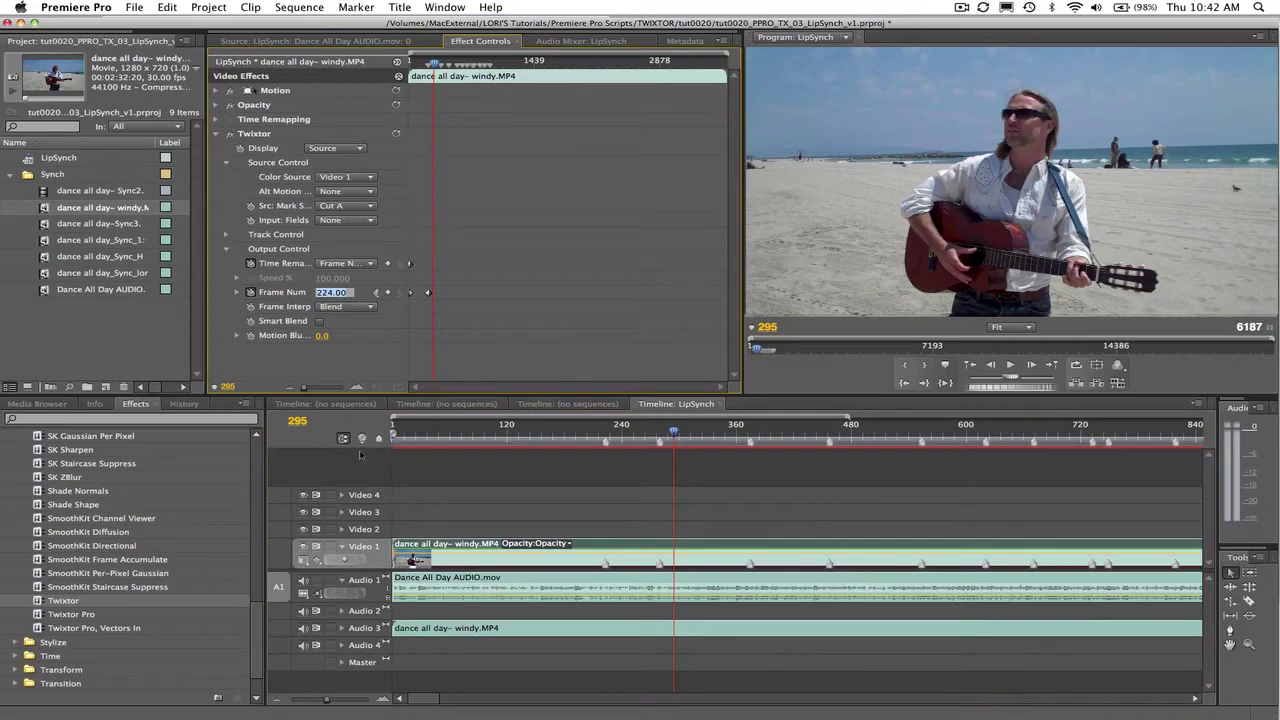
{"action": "type", "text": "280"}
{"action": "key", "text": "Return"}
Step: At sequence frame 400, key Twixtor's Frame Num to source frame 375
{"action": "left_click_drag", "start_coordinate": [297, 421], "coordinate": [254, 453]}
{"action": "type", "text": "4"}
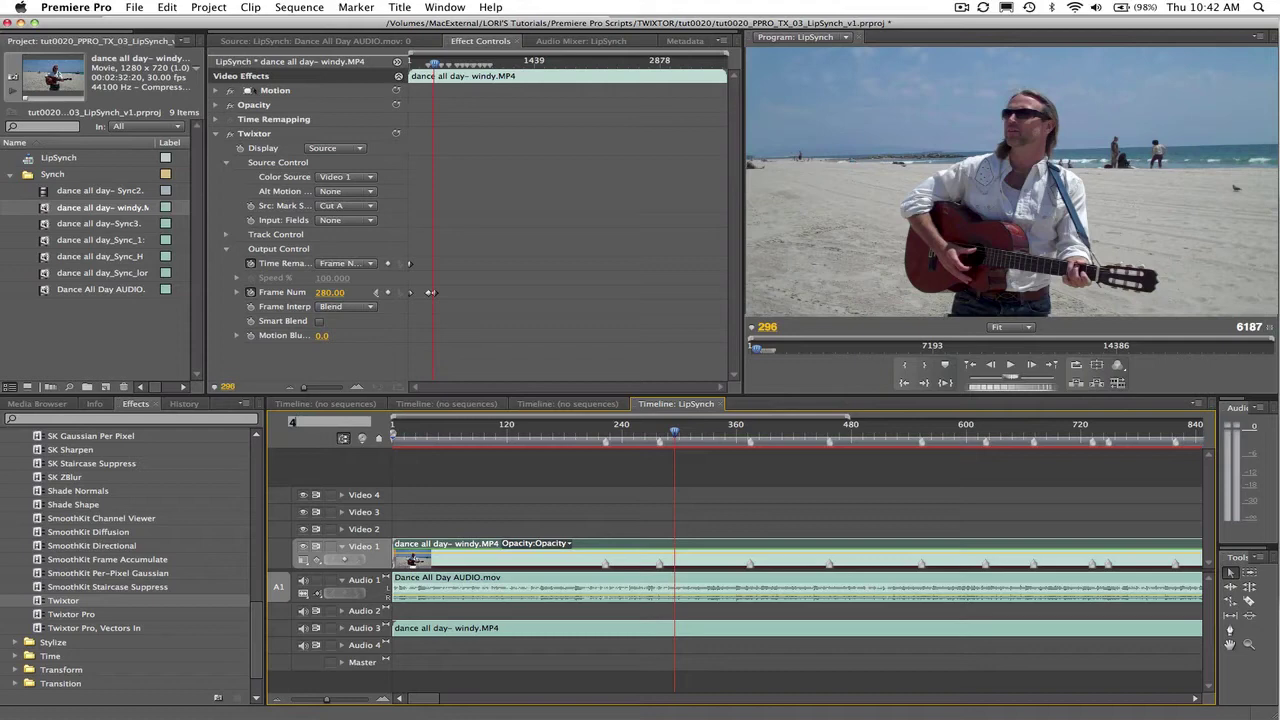
{"action": "type", "text": "00"}
{"action": "key", "text": "Return"}
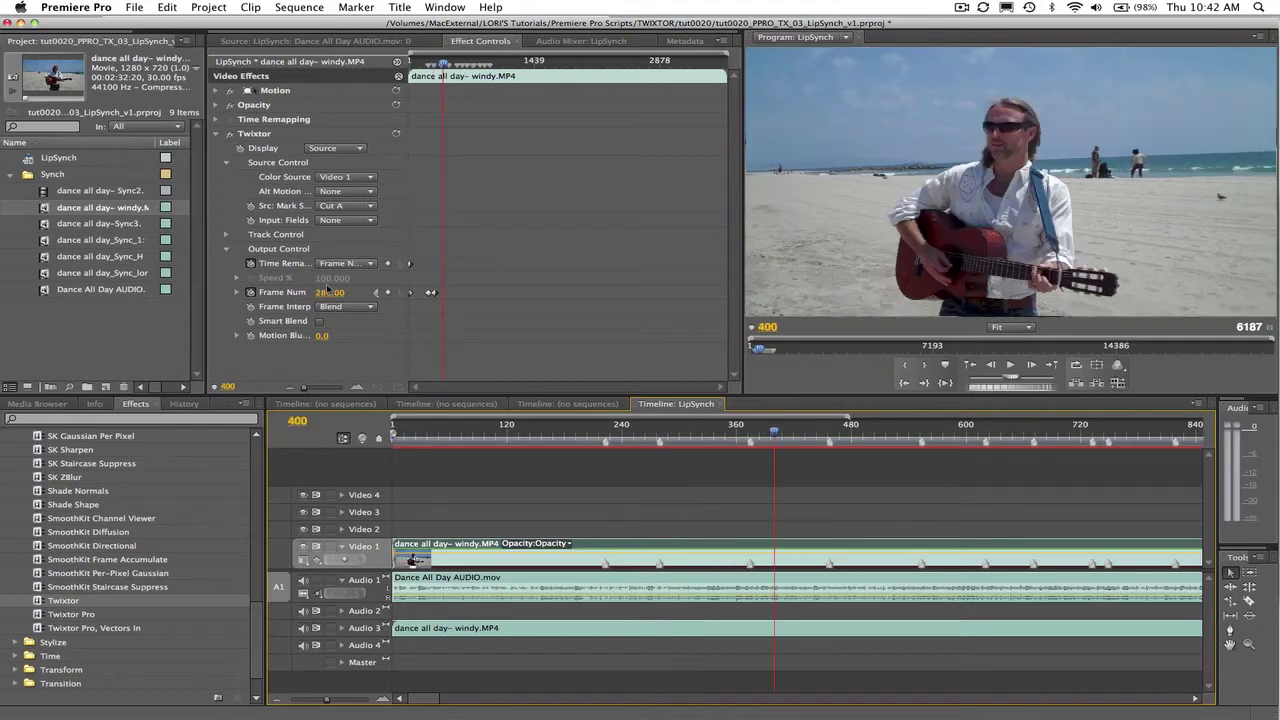
{"action": "left_click", "coordinate": [329, 292]}
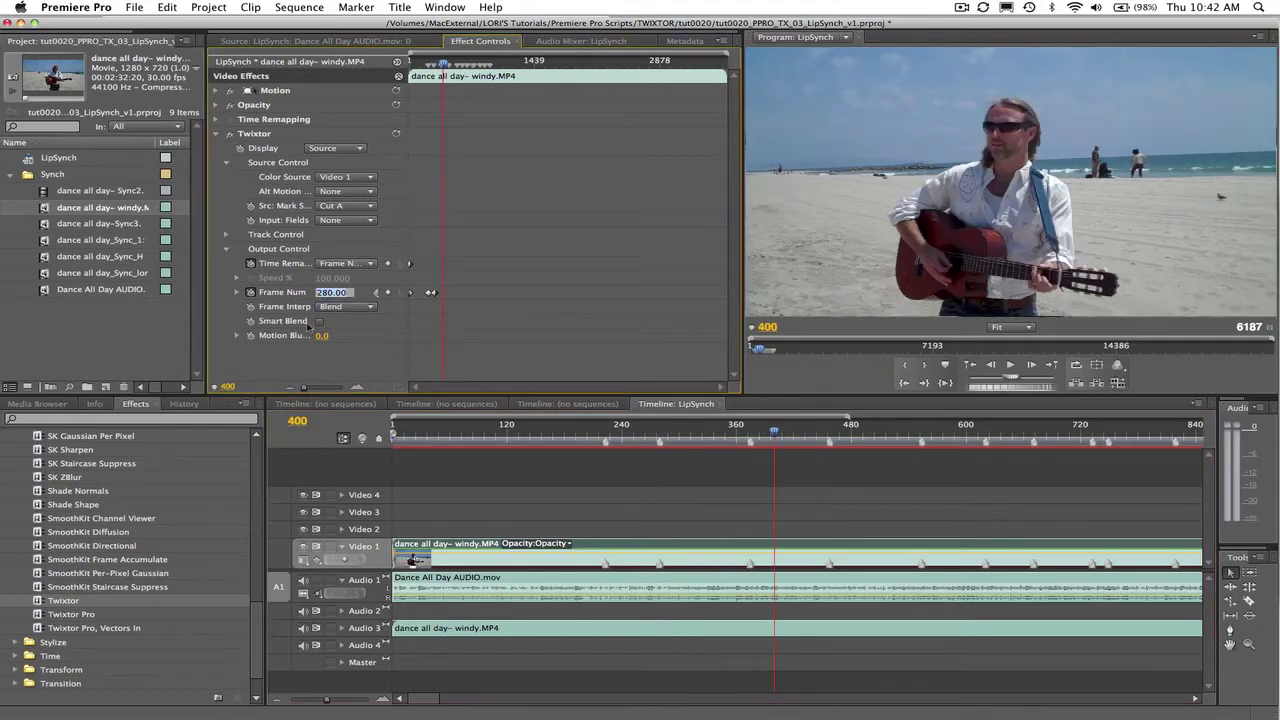
{"action": "type", "text": "375"}
{"action": "key", "text": "Return"}
Step: At sequence frame 480, key Twixtor's Frame Num to source frame 458
{"action": "left_click", "coordinate": [298, 422]}
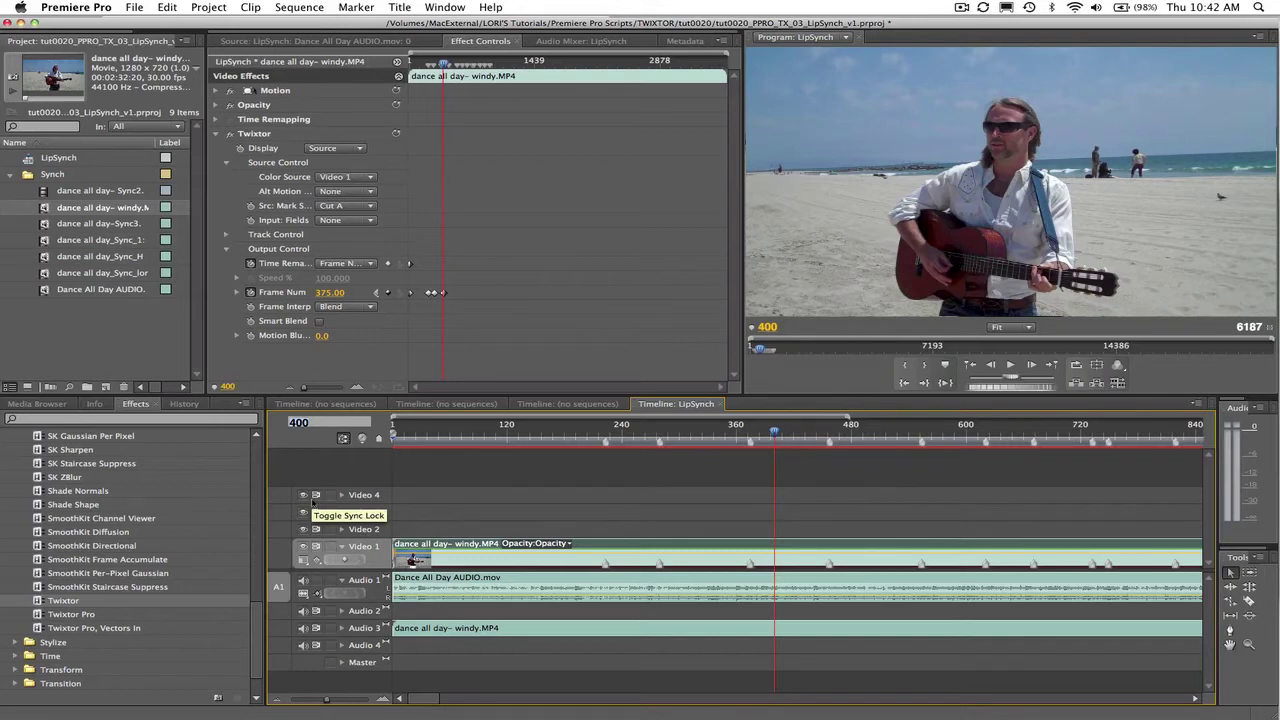
{"action": "type", "text": "4"}
{"action": "key", "text": "Return"}
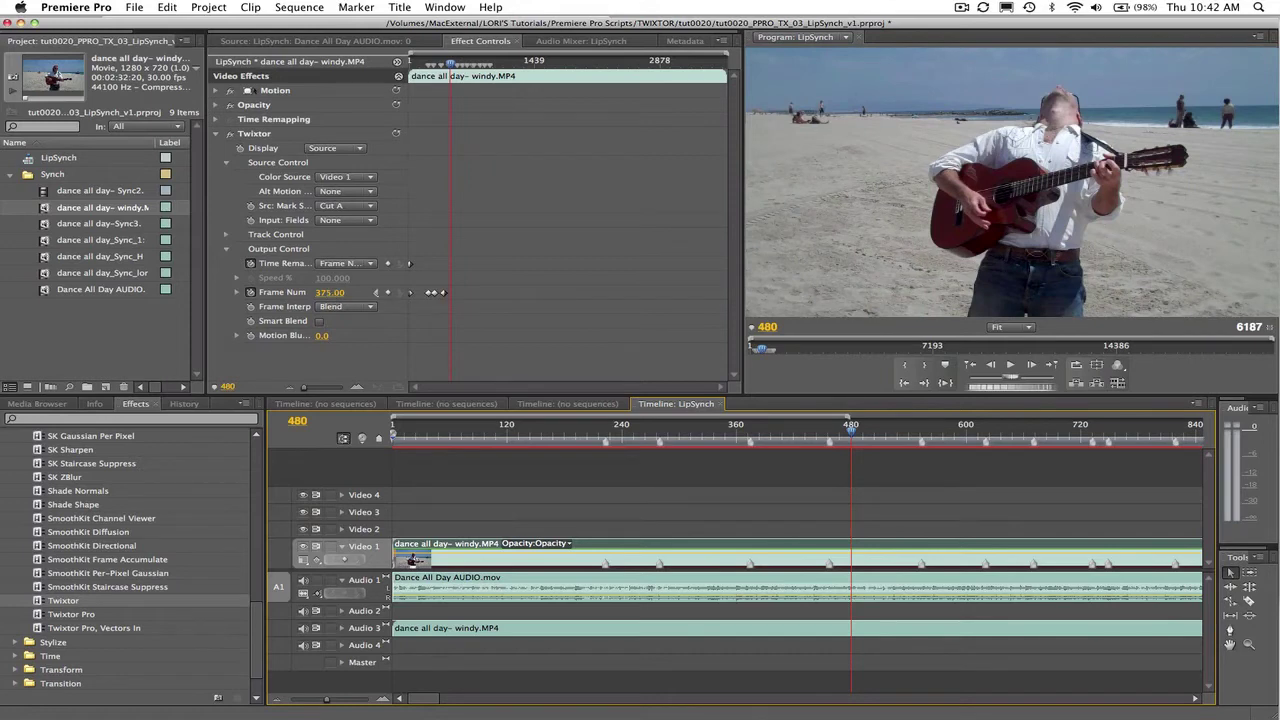
{"action": "left_click", "coordinate": [330, 292]}
{"action": "type", "text": "455"}
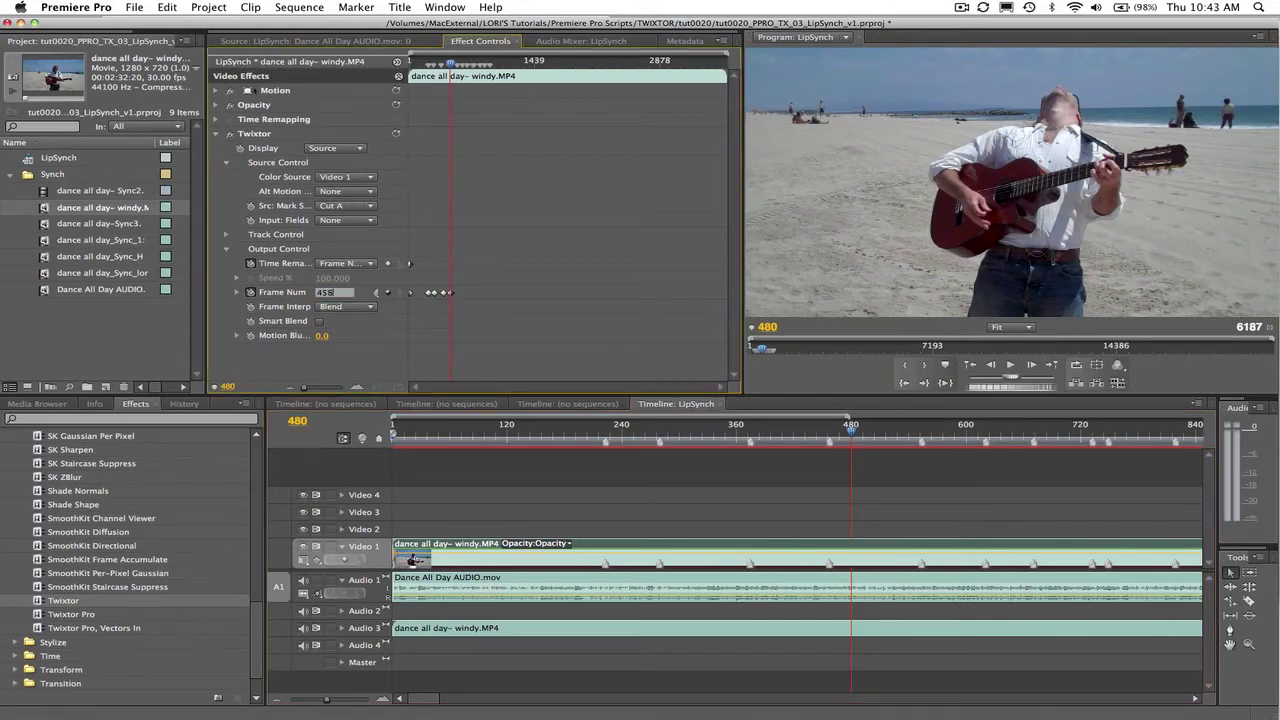
{"action": "key", "text": "Return"}
Step: Switch Twixtor's Display to Twixtored Output and render the LipSynch work area's effects
{"action": "left_click", "coordinate": [335, 148]}
{"action": "left_click", "coordinate": [333, 160]}
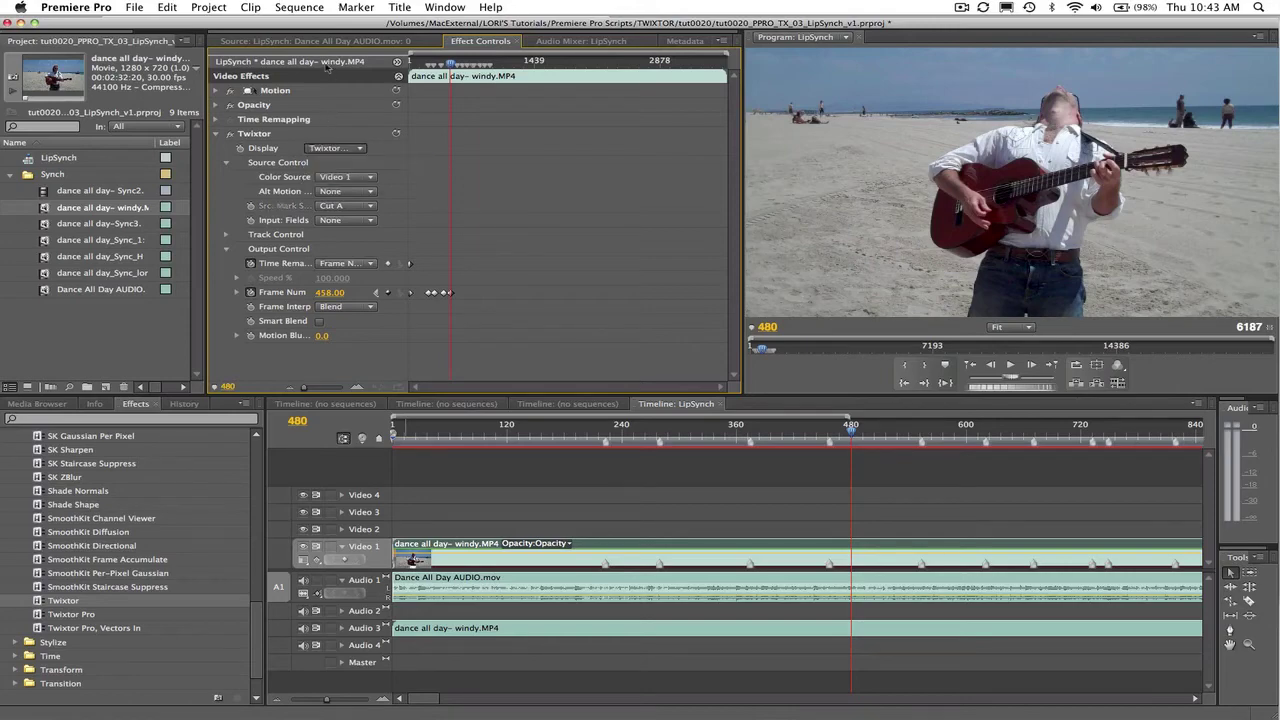
{"action": "left_click", "coordinate": [300, 7]}
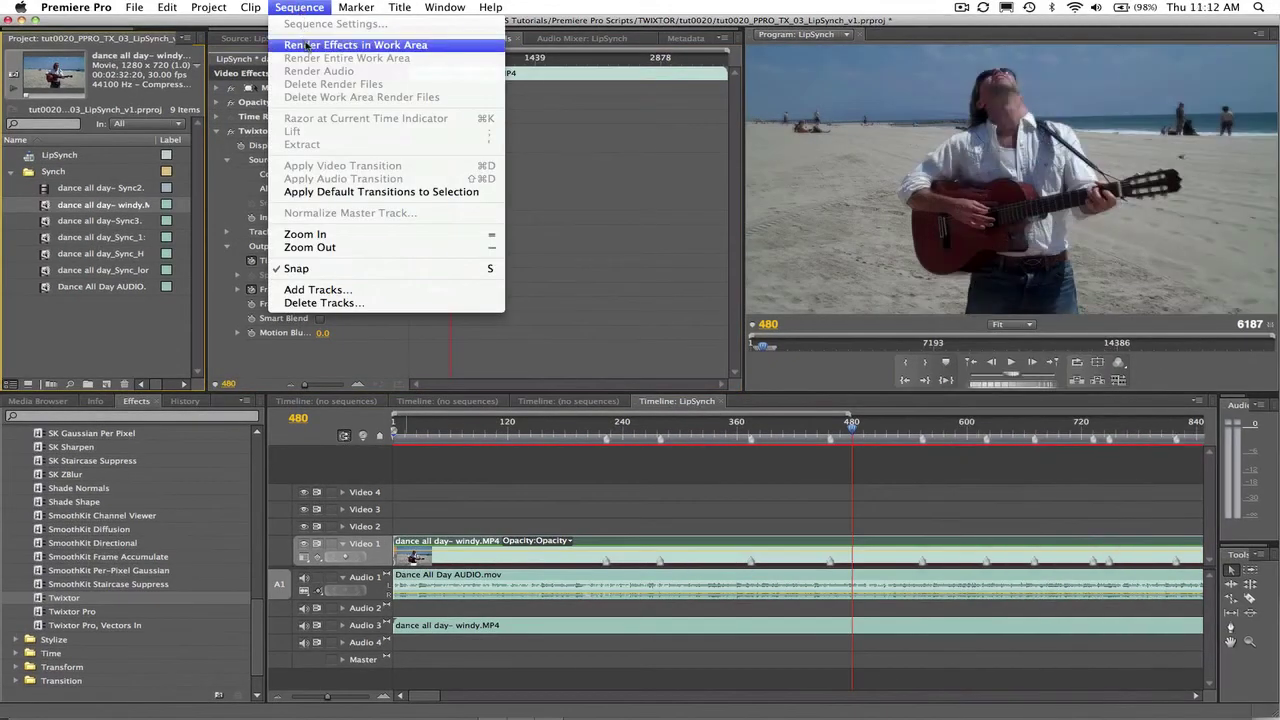
{"action": "left_click", "coordinate": [306, 45]}
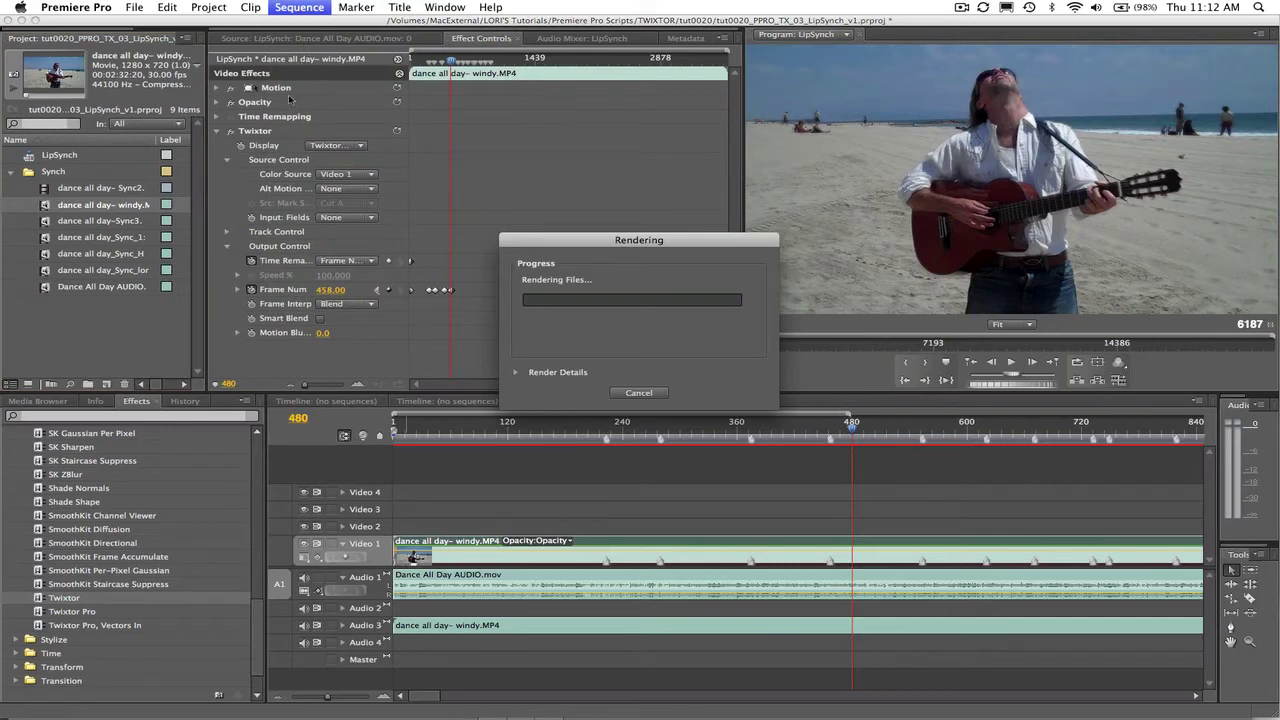